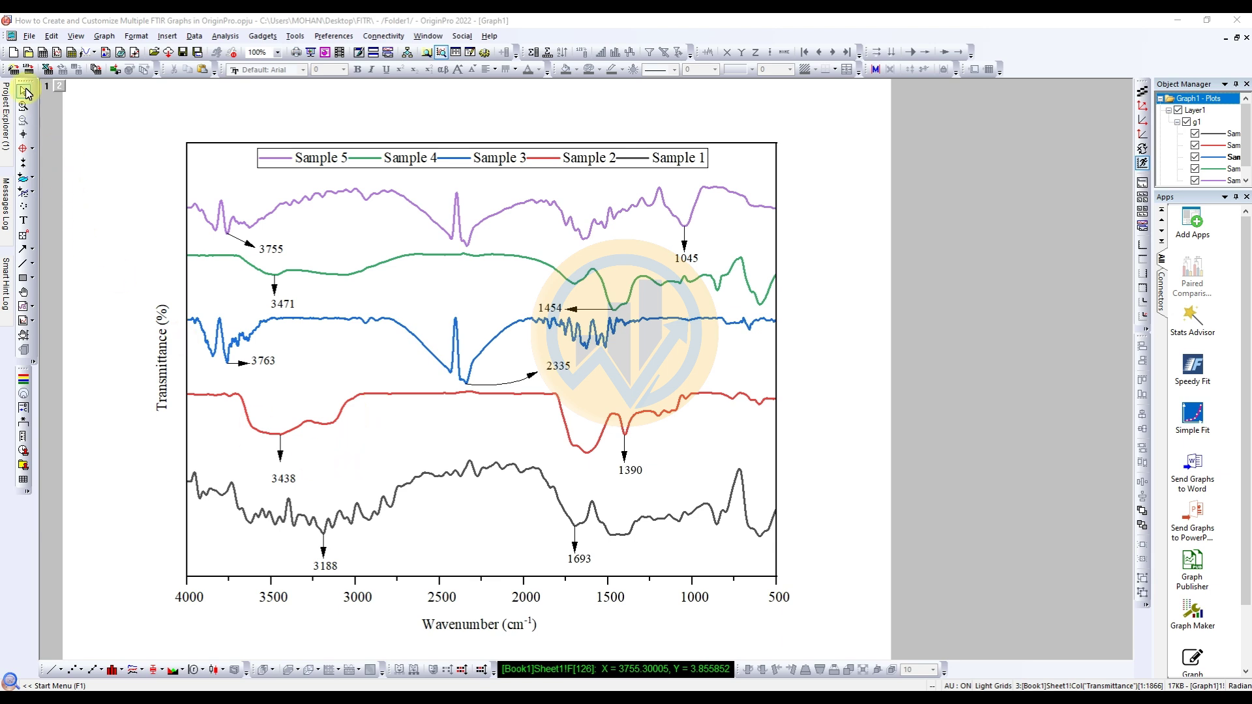
Step: Open the Export Graph dialog, move it aside, and set the Image Type to JPEG
left_click(31, 37)
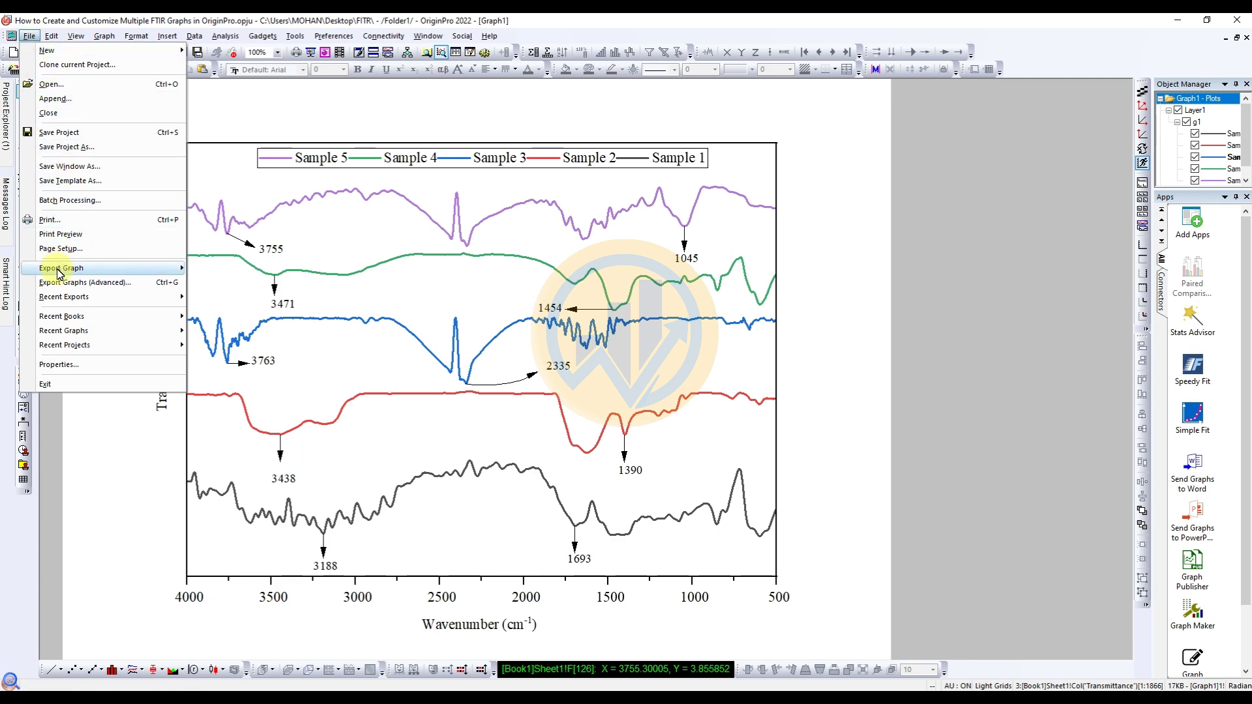
mouse_move(59, 274)
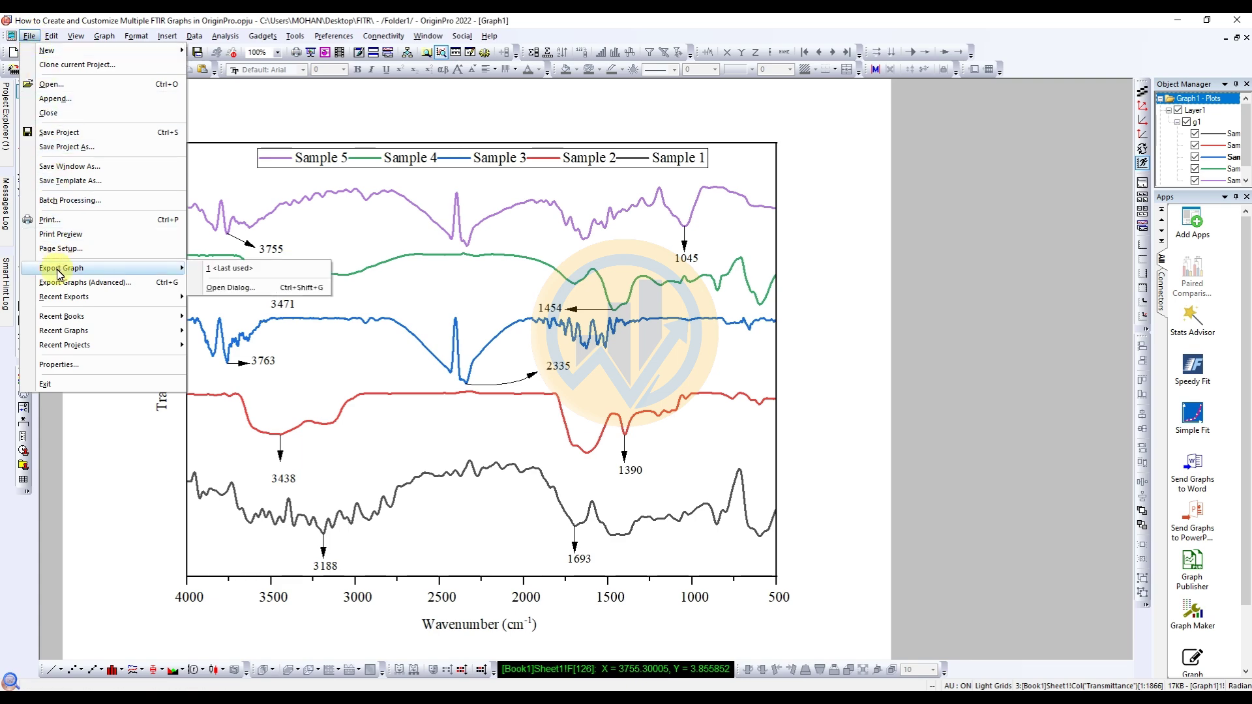
left_click(219, 288)
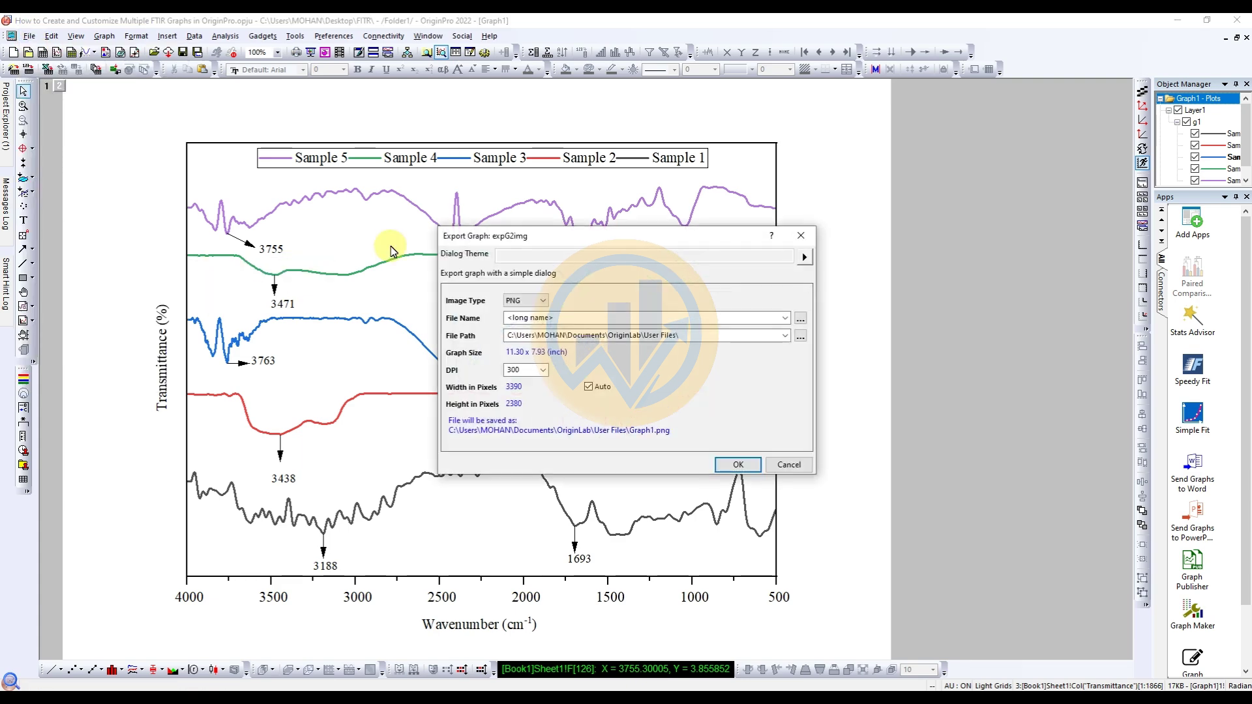
left_click_drag(563, 242, 677, 247)
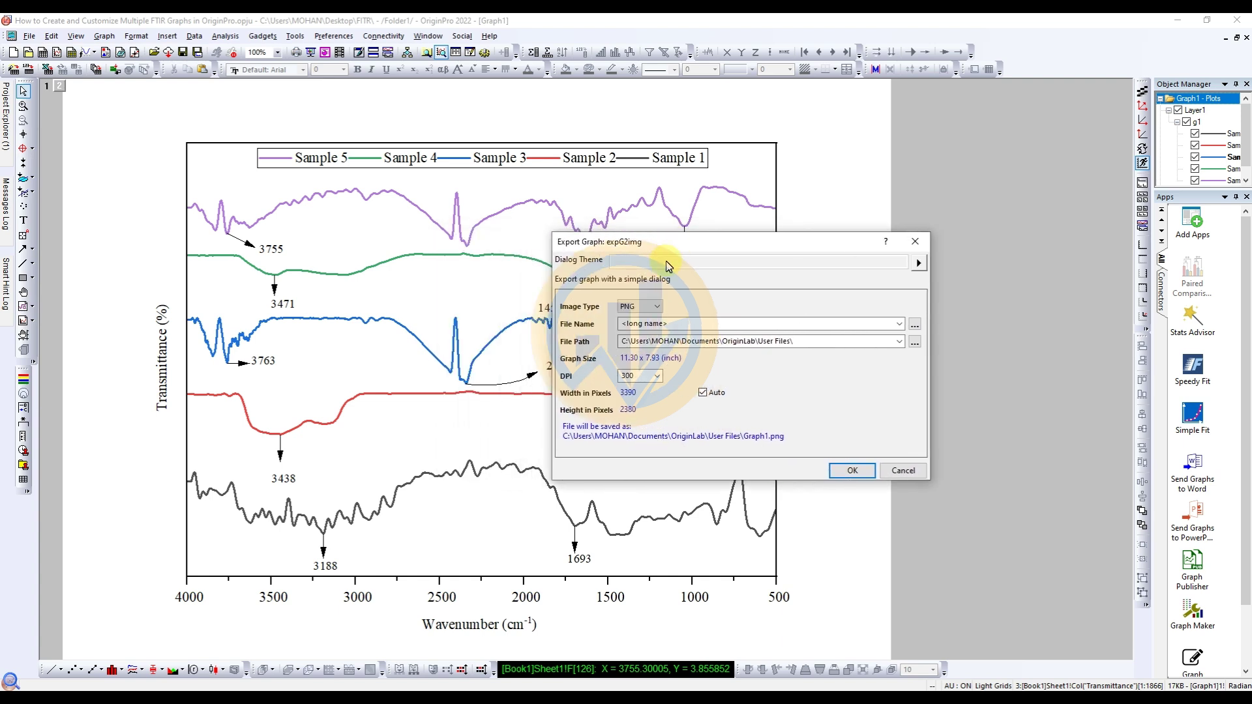
left_click(658, 307)
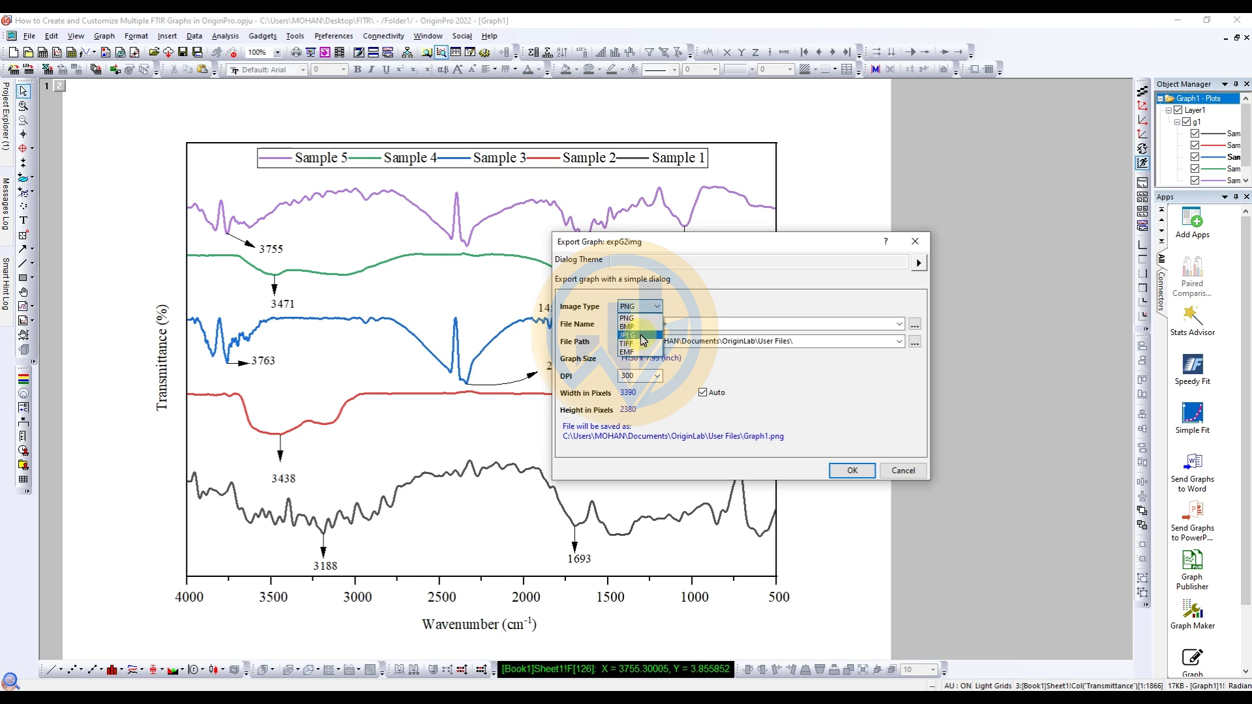
left_click(643, 336)
Step: Enter 'Multiple FTIR' as the file name and choose Desktop\FITR as the file path
left_click(619, 324)
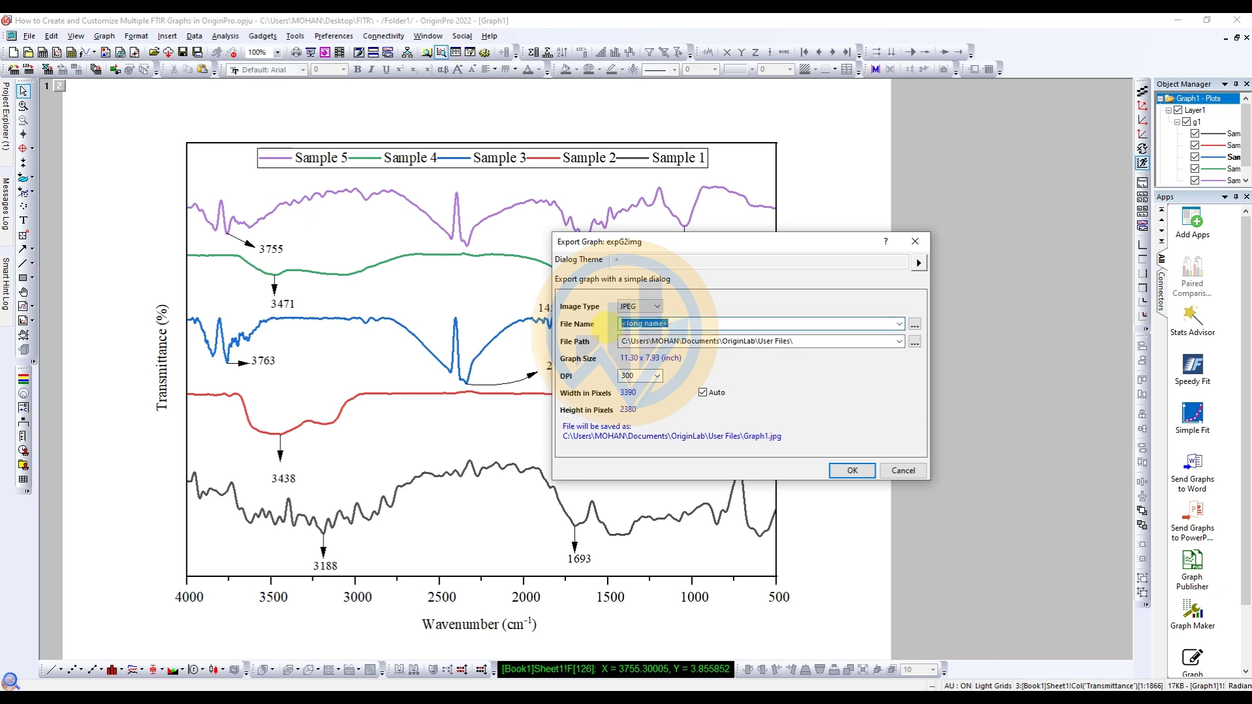
type("Multiple FTIR")
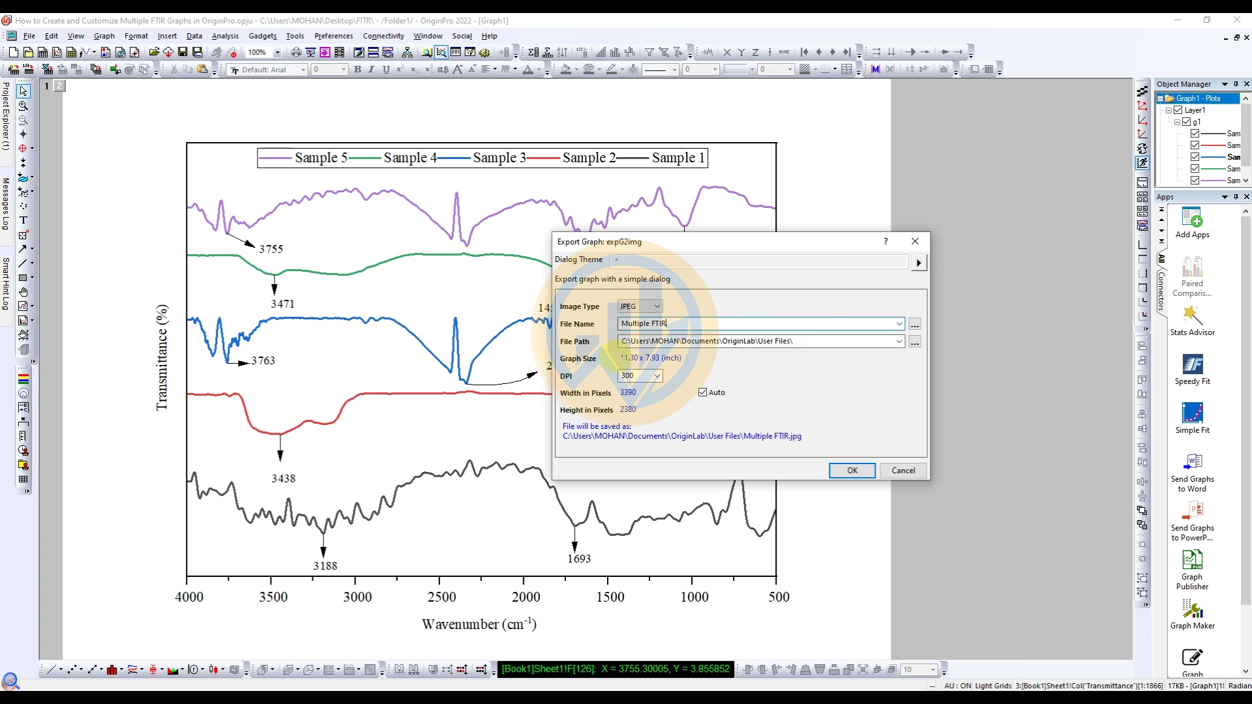
left_click(914, 342)
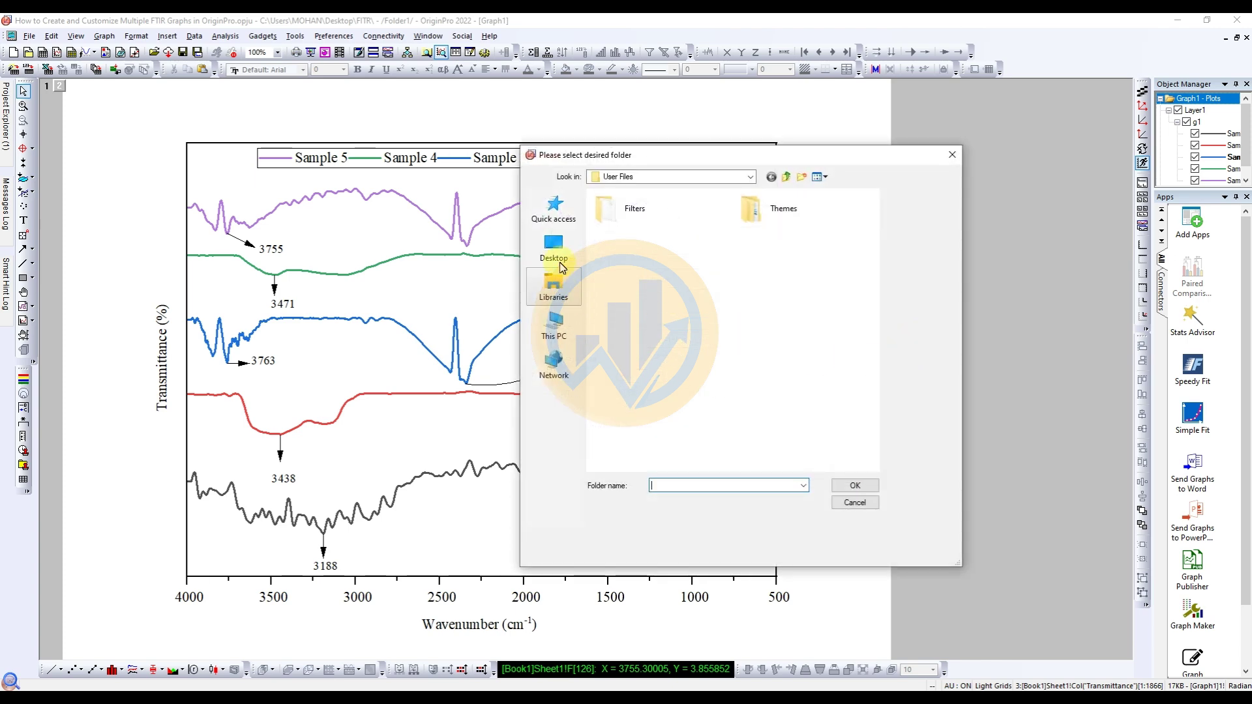
left_click(555, 246)
double_click(645, 311)
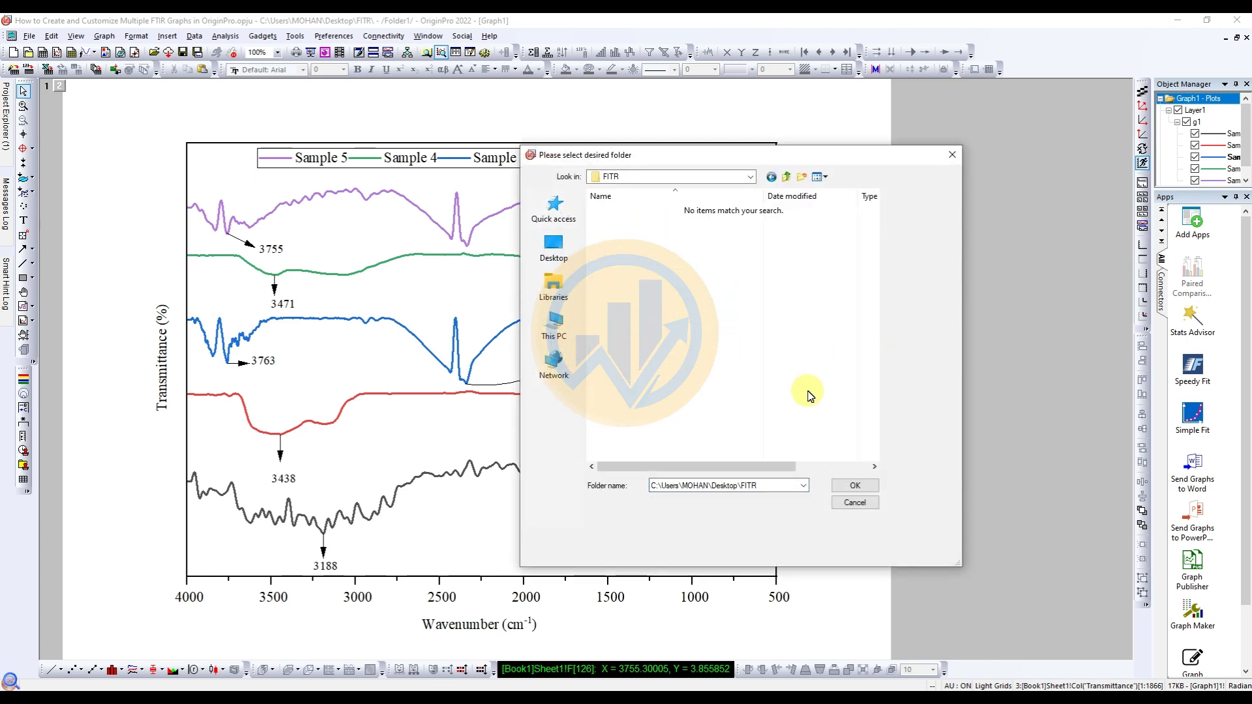
left_click(853, 487)
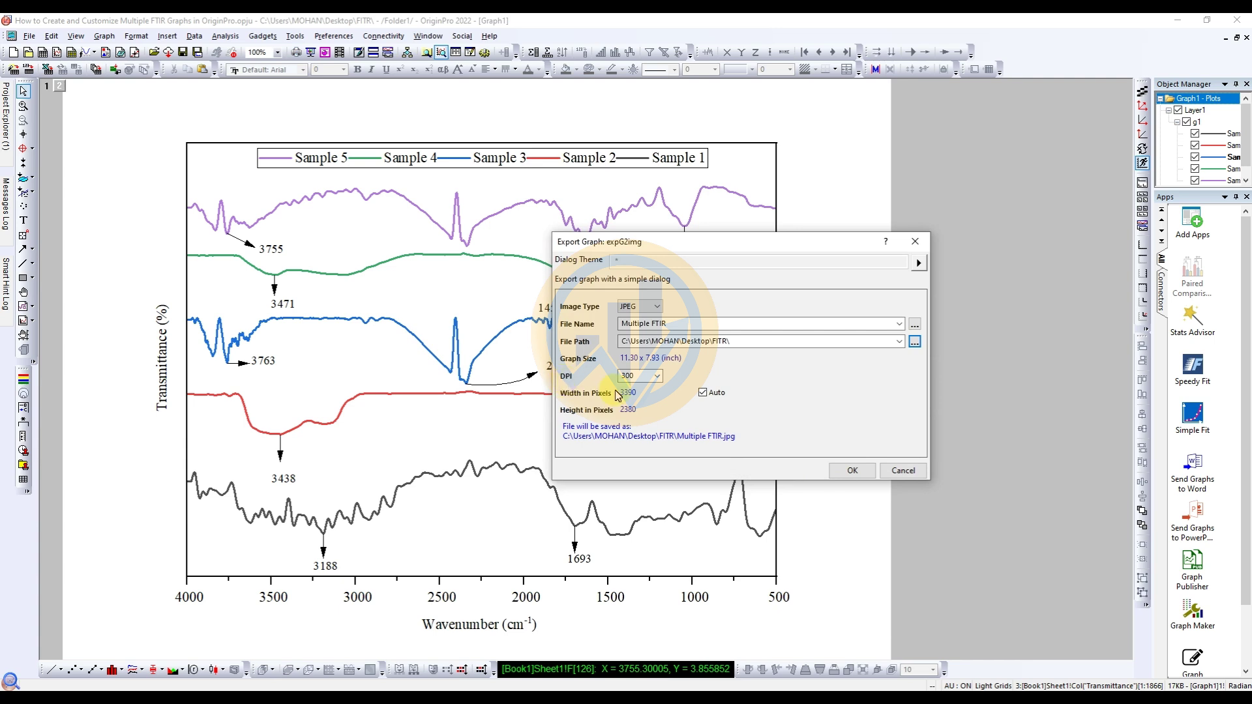
Step: Try the DPI values 100, 300, 600, 900 and 1200 in turn
left_click(658, 378)
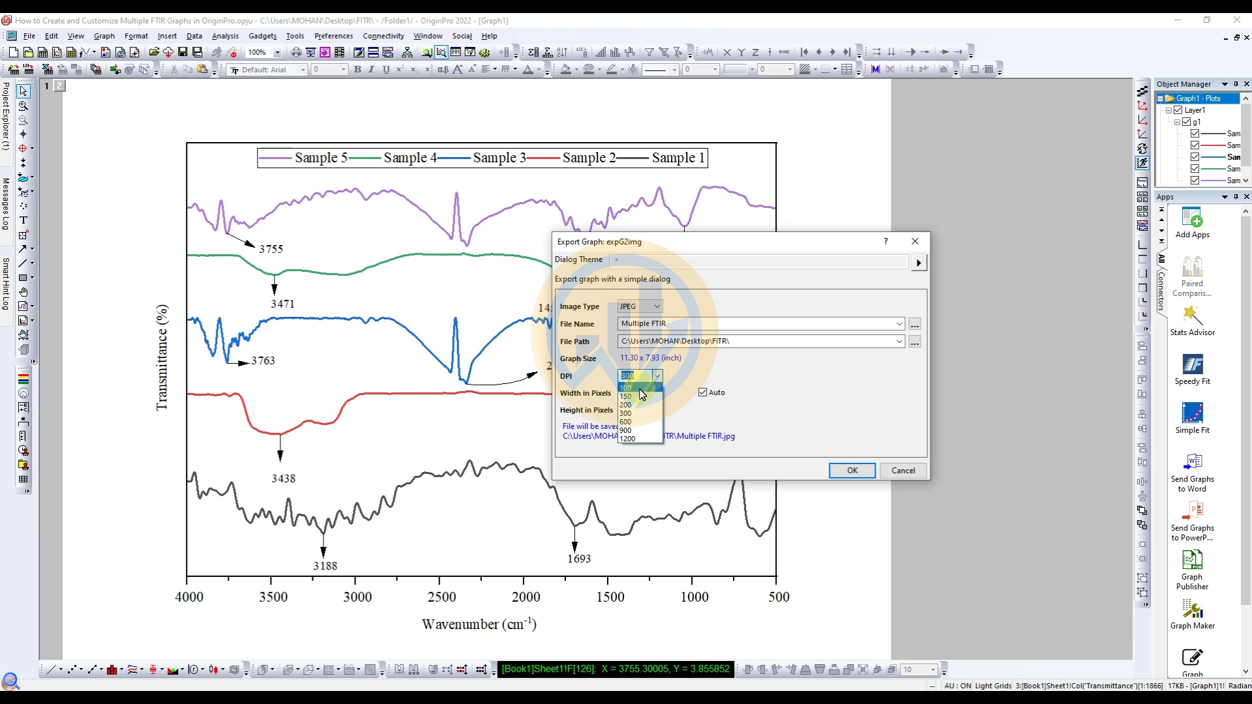
left_click(639, 389)
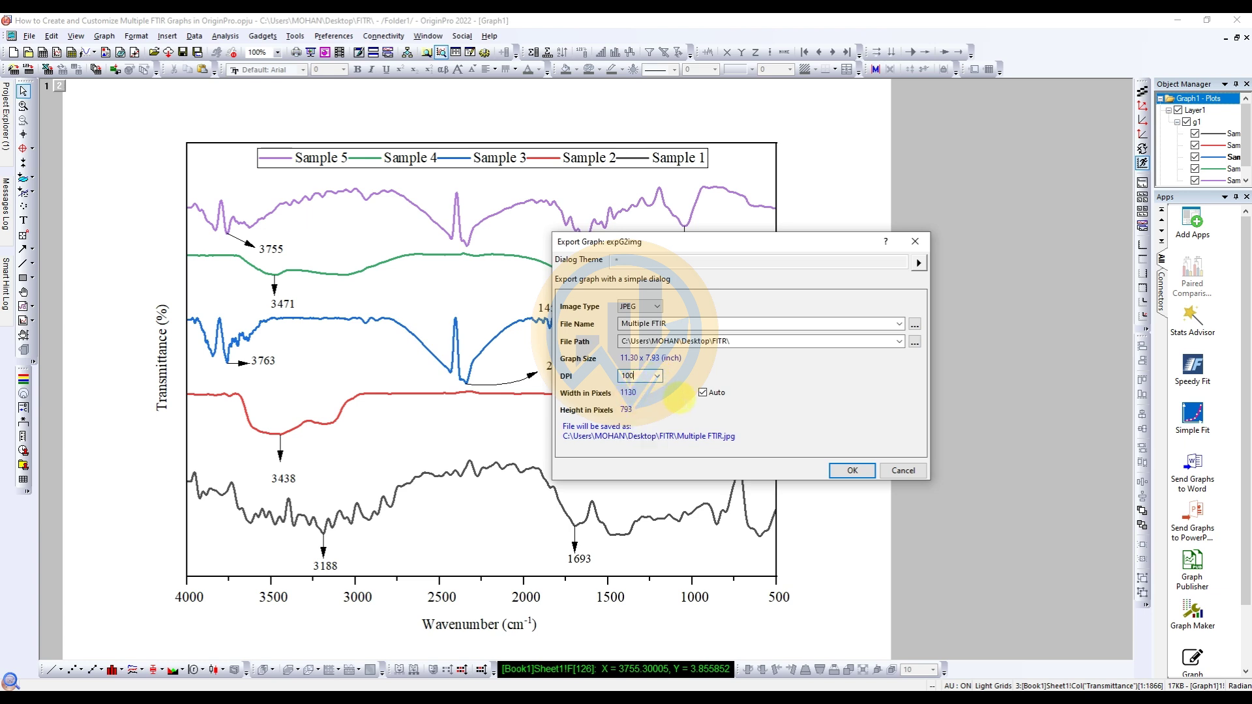
left_click(658, 378)
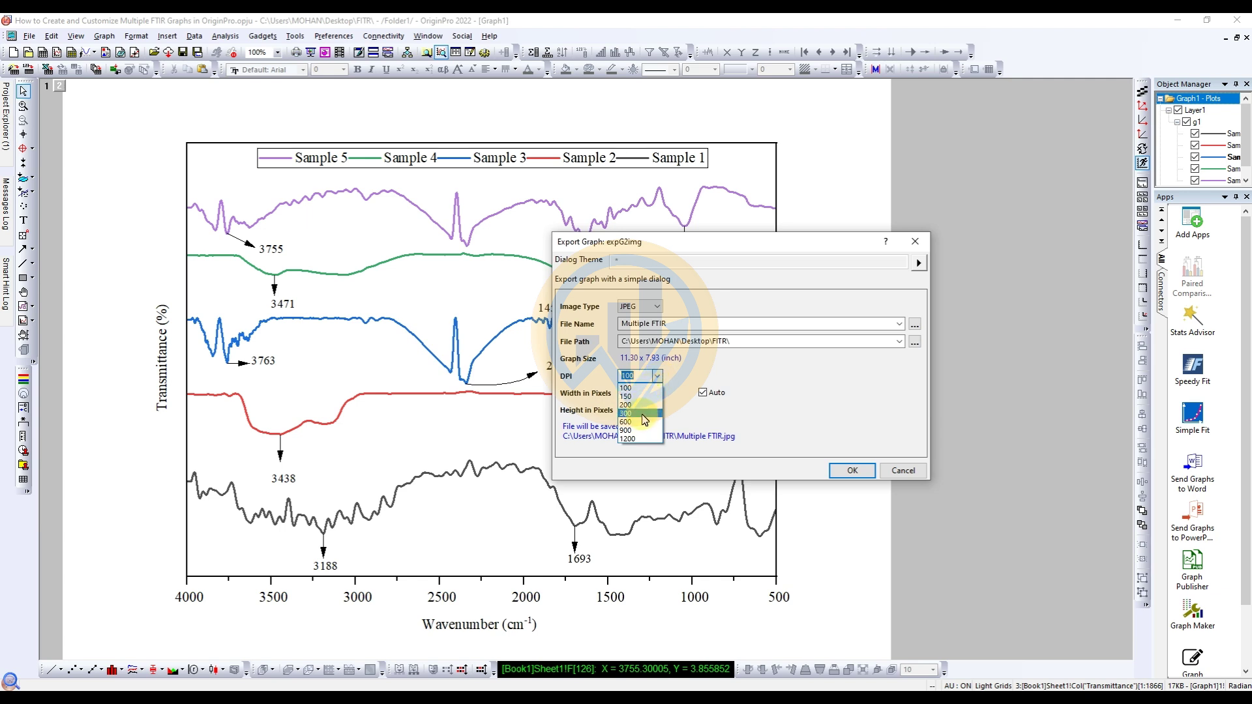
left_click(641, 413)
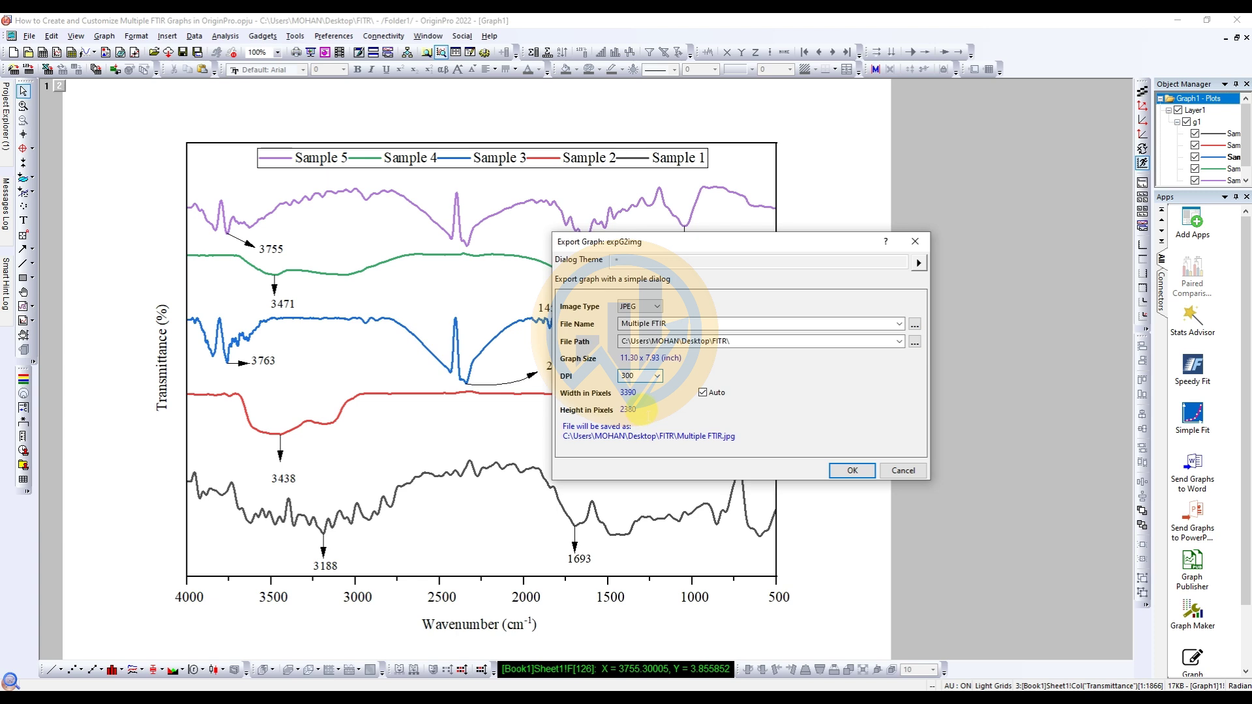
left_click(657, 376)
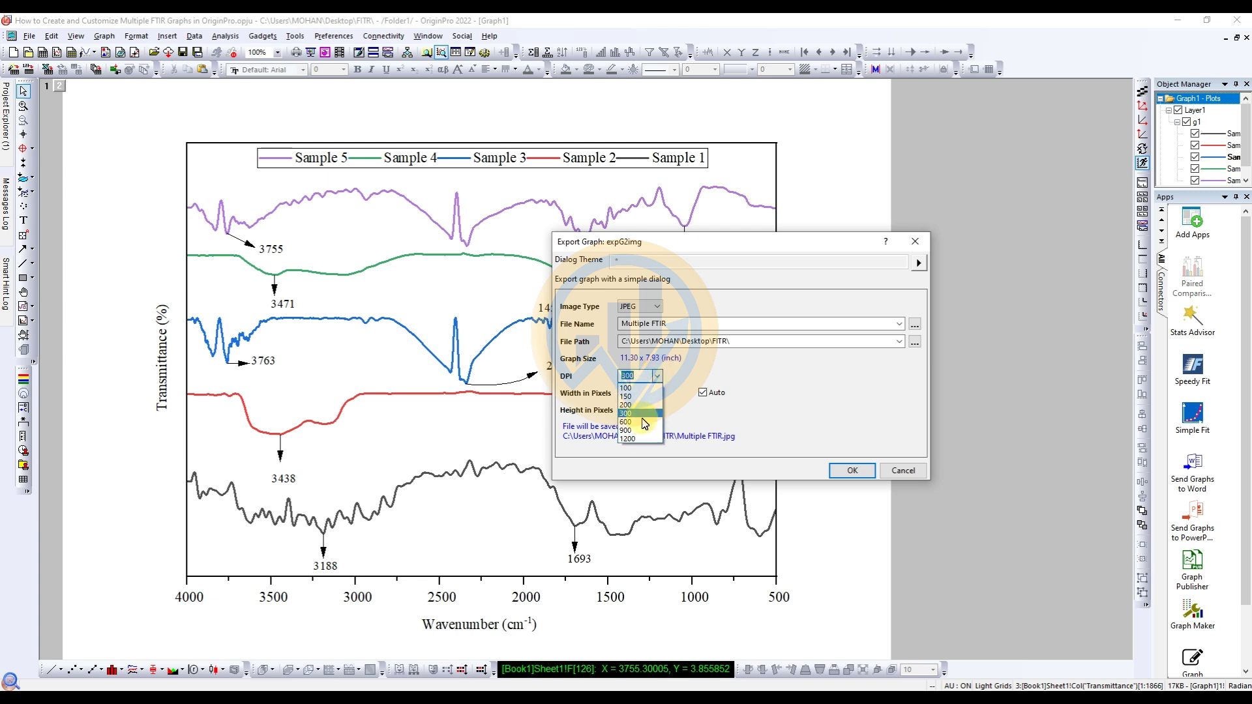
left_click(641, 422)
left_click(658, 376)
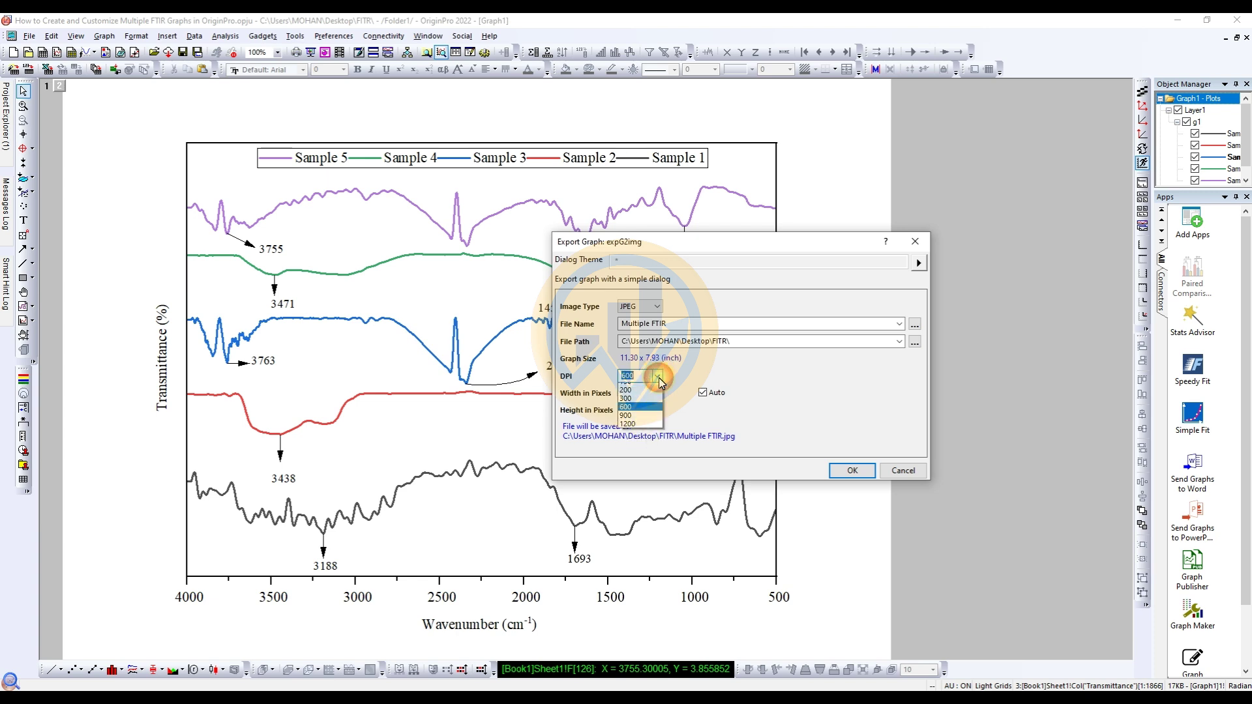
left_click(637, 430)
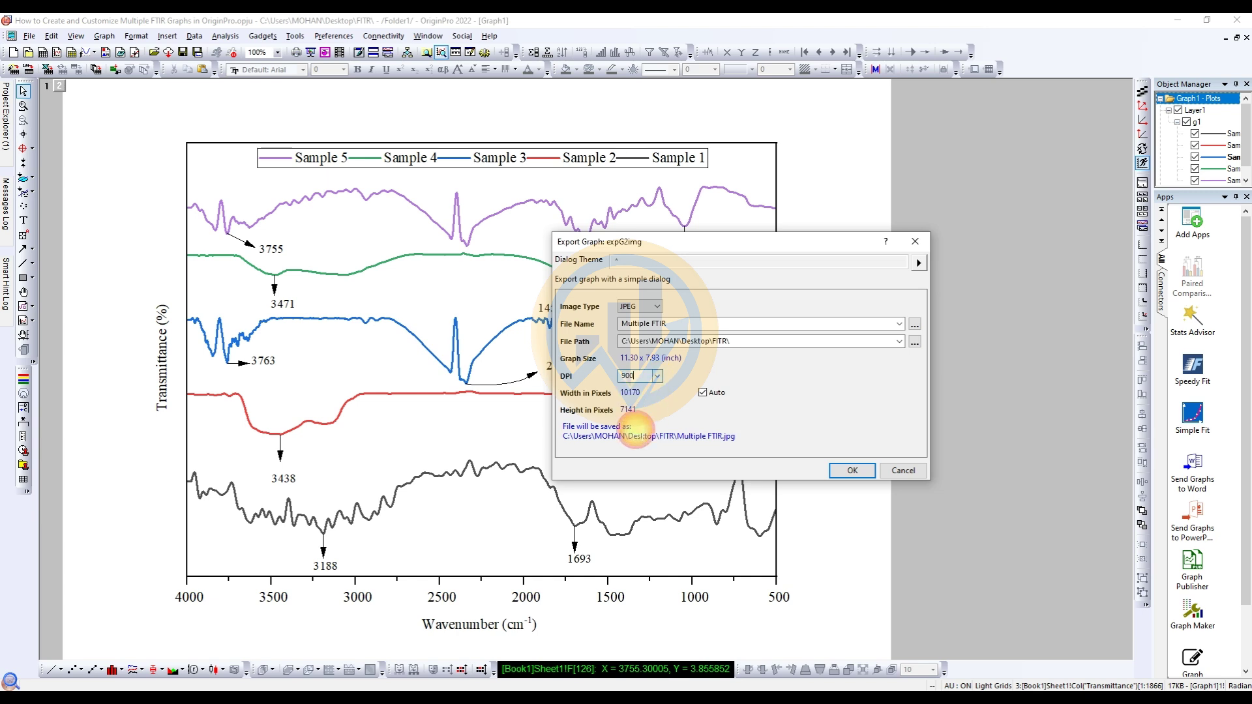
left_click(658, 376)
left_click(636, 424)
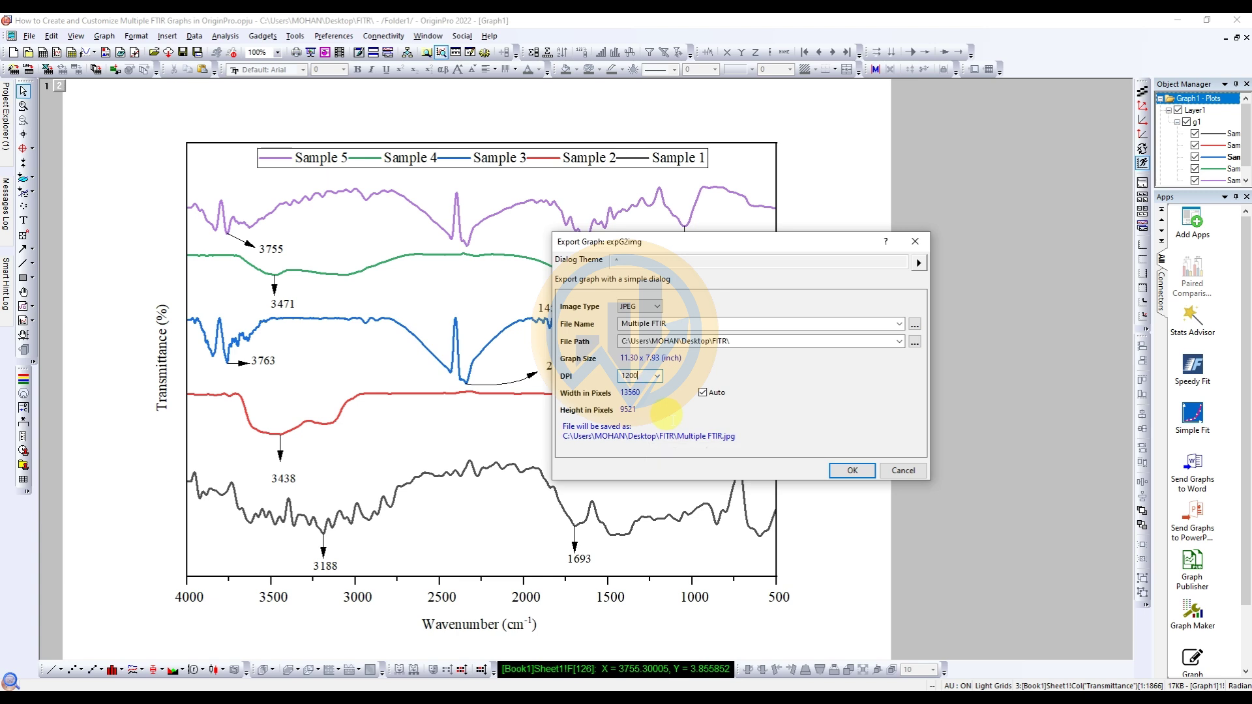
Step: Settle on 600 DPI and export the graph as Multiple FTIR.jpg
left_click(657, 376)
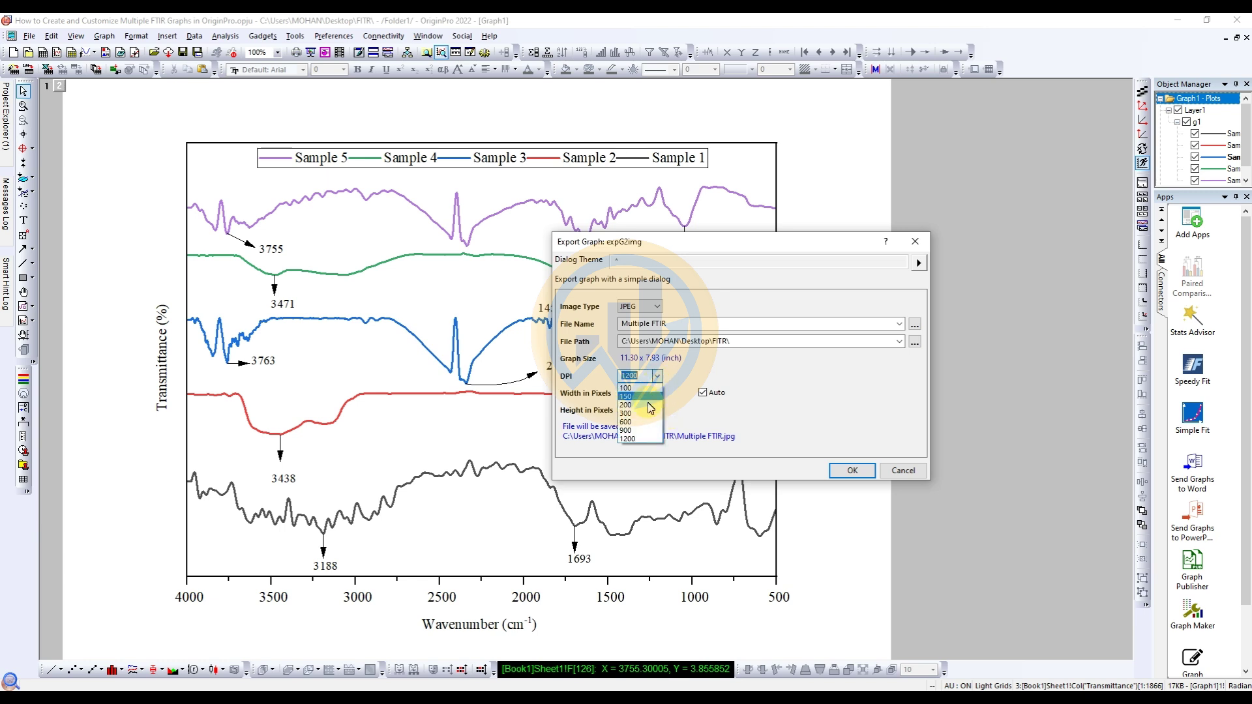
left_click(640, 422)
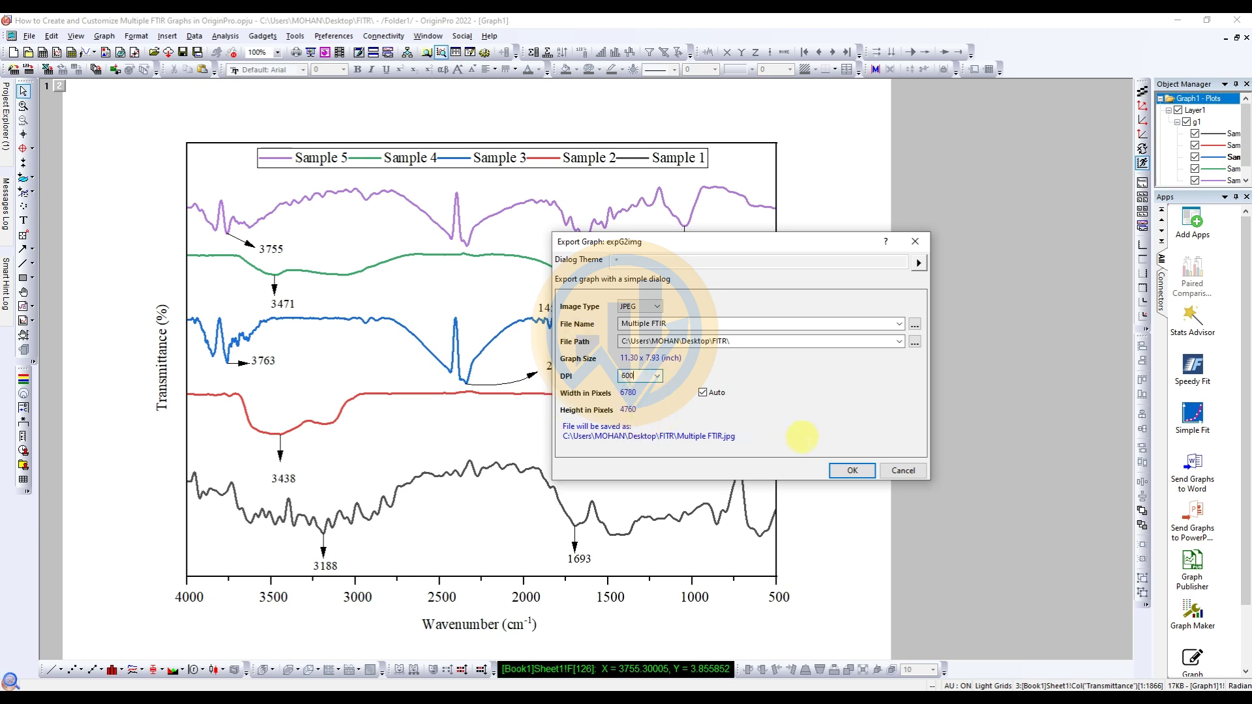
left_click(849, 471)
mouse_move(607, 429)
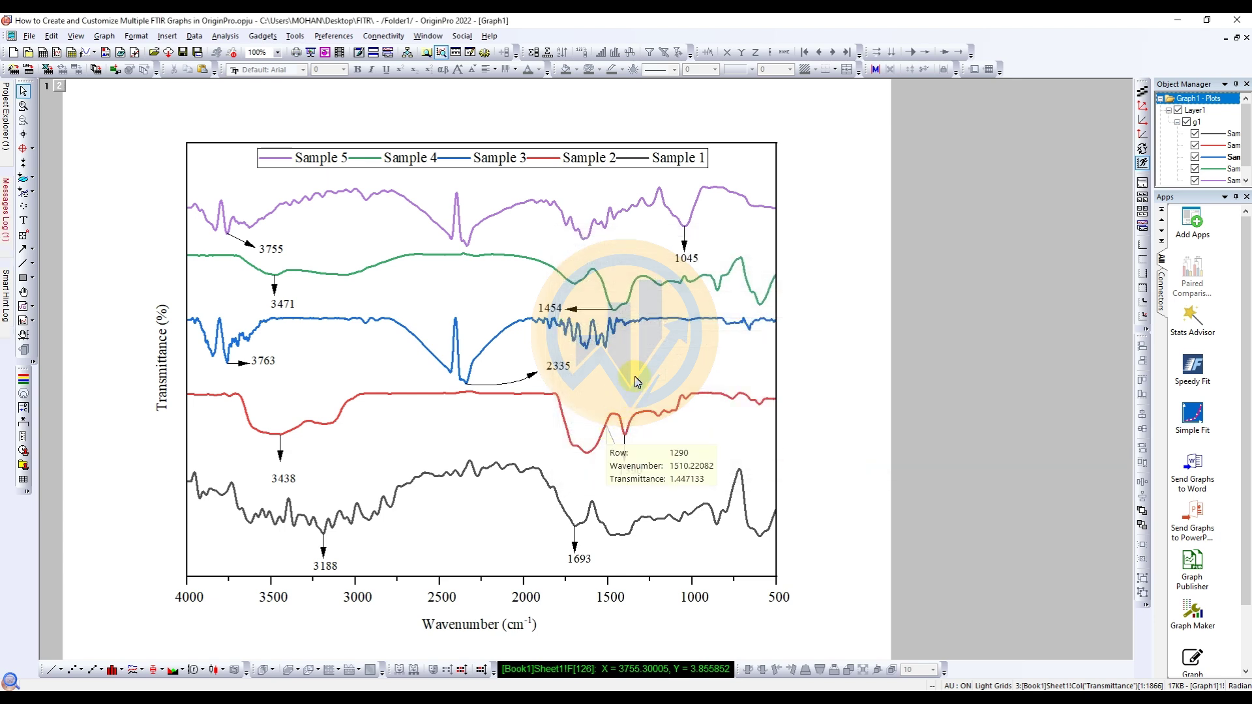
key("alt+Tab")
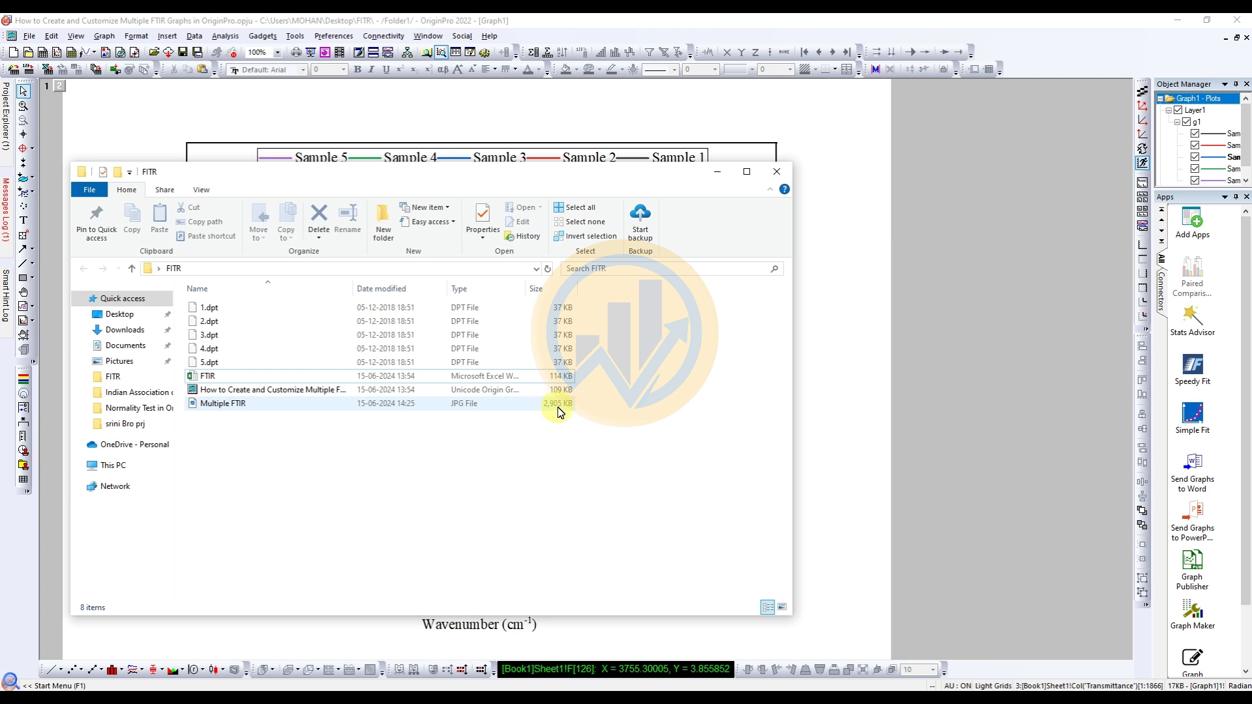
left_click(841, 425)
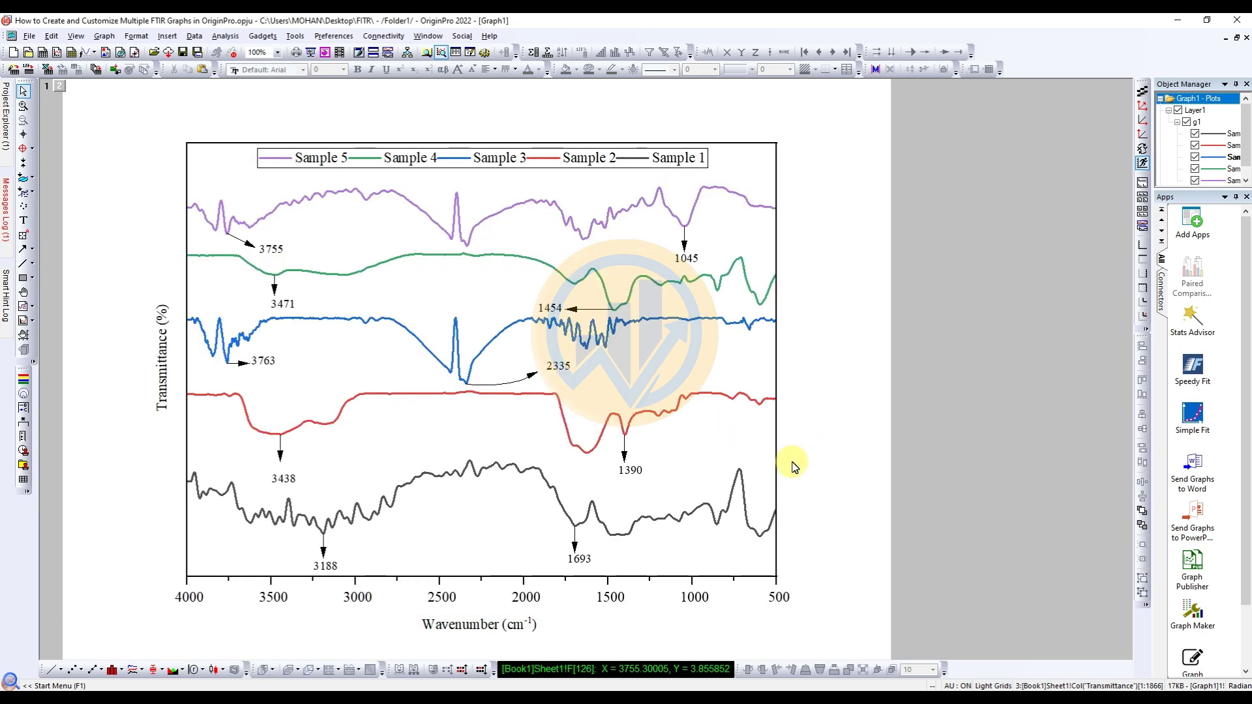
Step: Reopen the Export Graph dialog with JPEG format and file name 'Multiple FTIR 2'
left_click(29, 36)
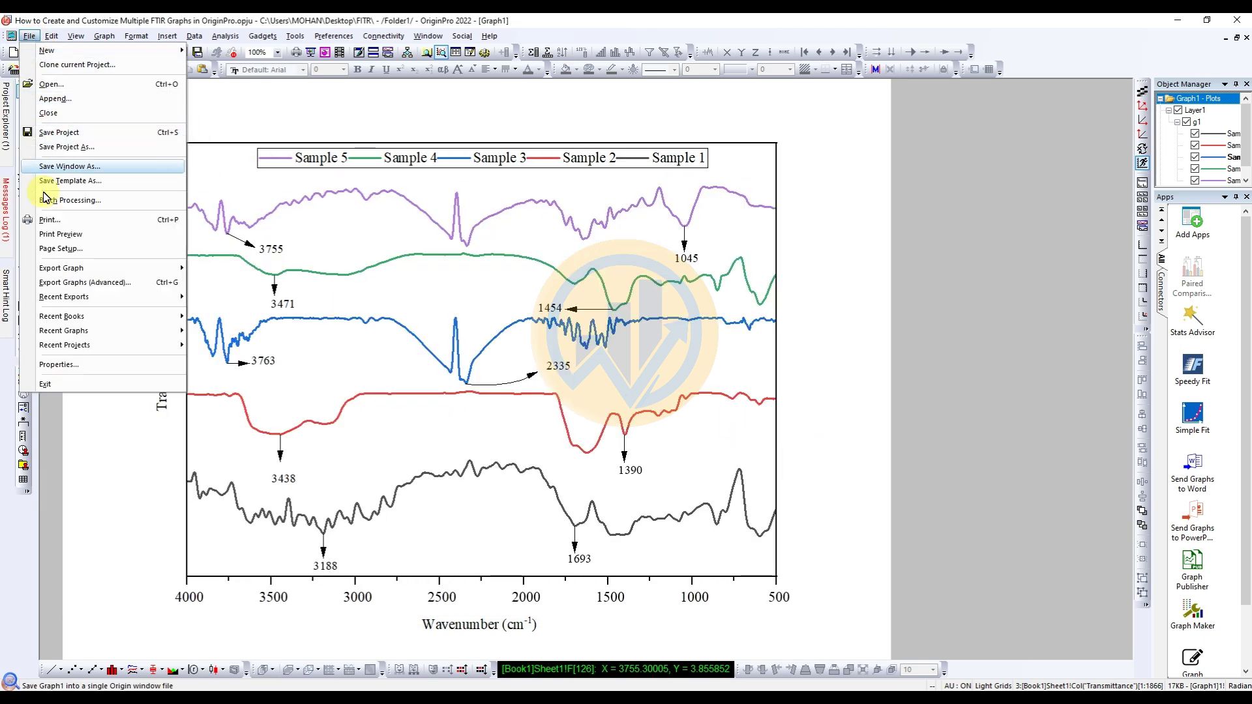
mouse_move(183, 268)
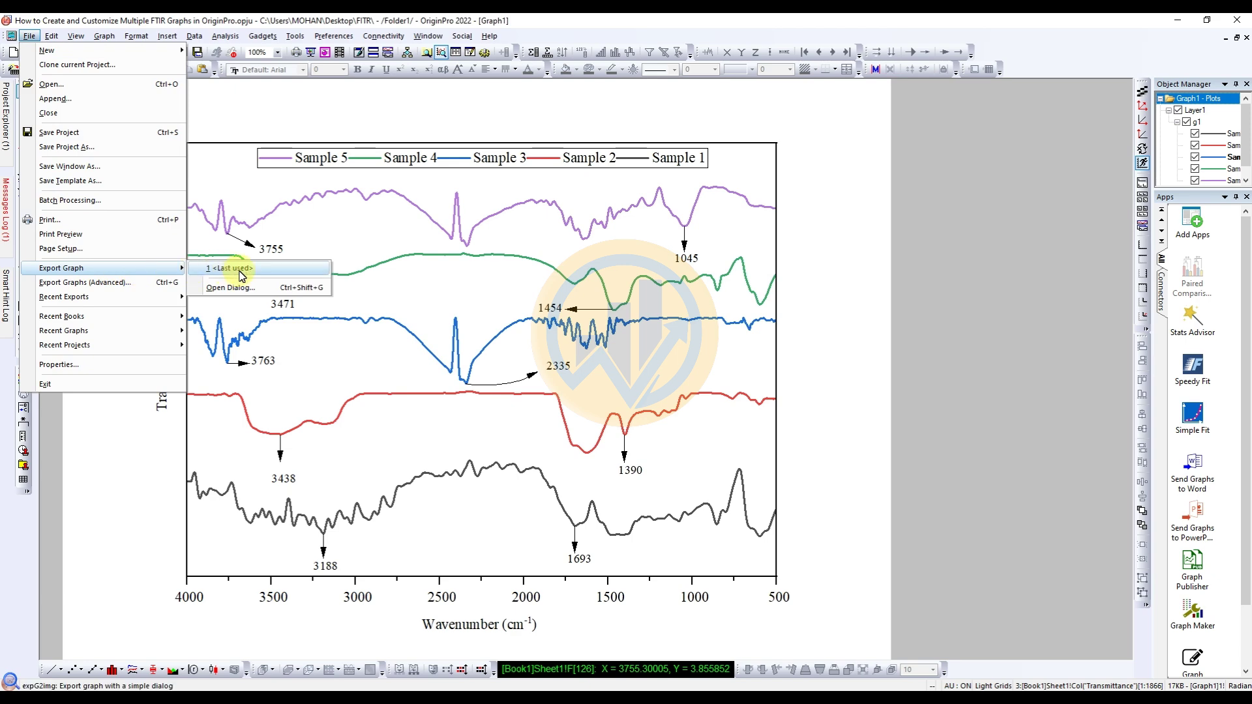
left_click(245, 295)
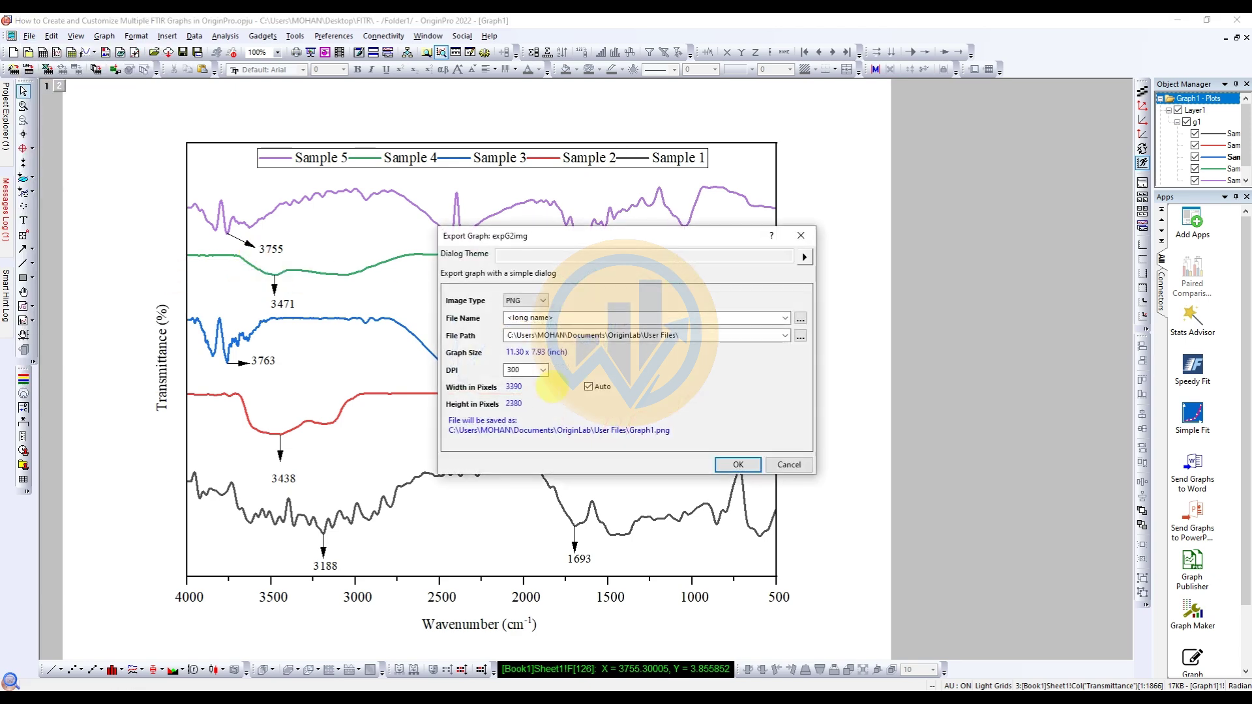
left_click(545, 300)
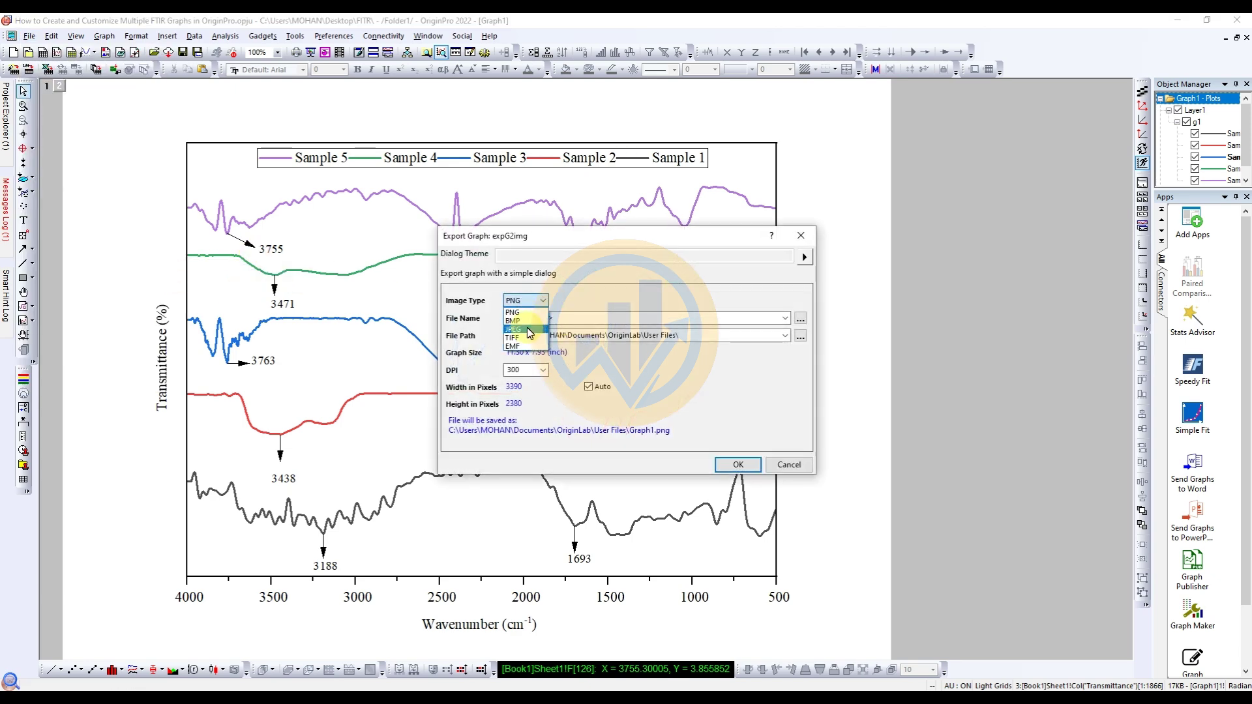
left_click(540, 317)
left_click(553, 318)
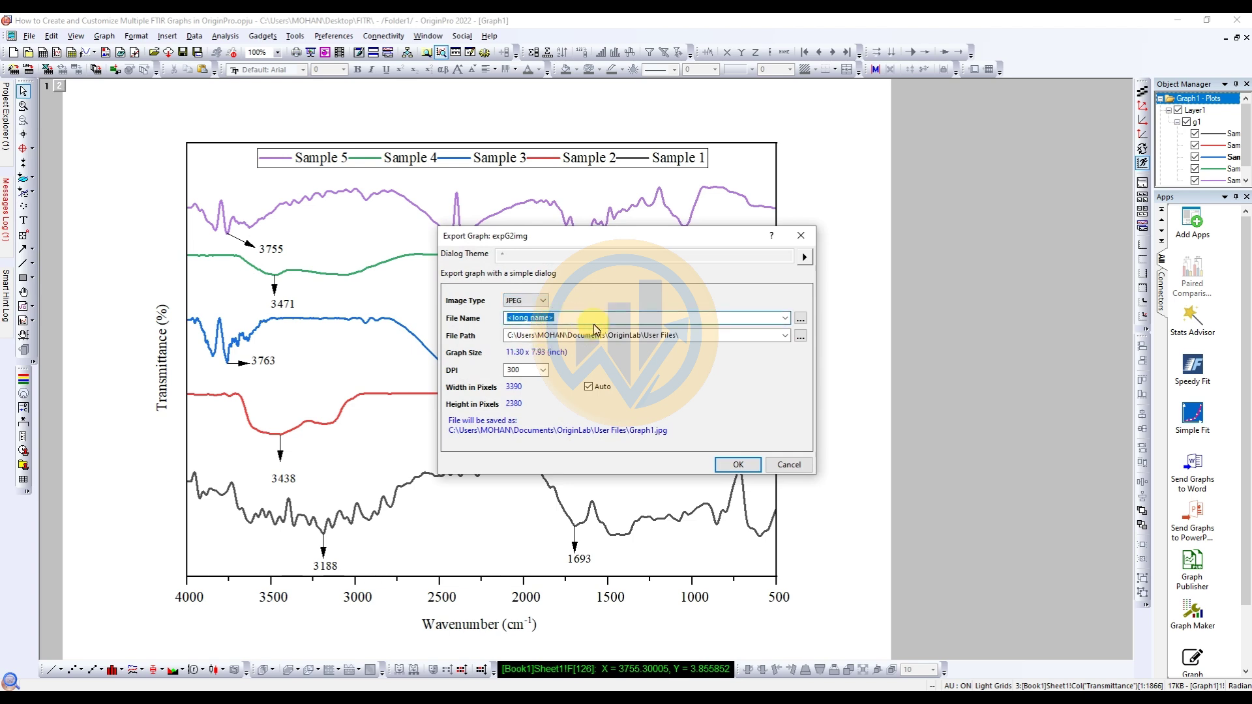
type("Multiple FTIR 2")
Step: Save into the Desktop FITR folder at 1200 DPI and export
left_click(784, 335)
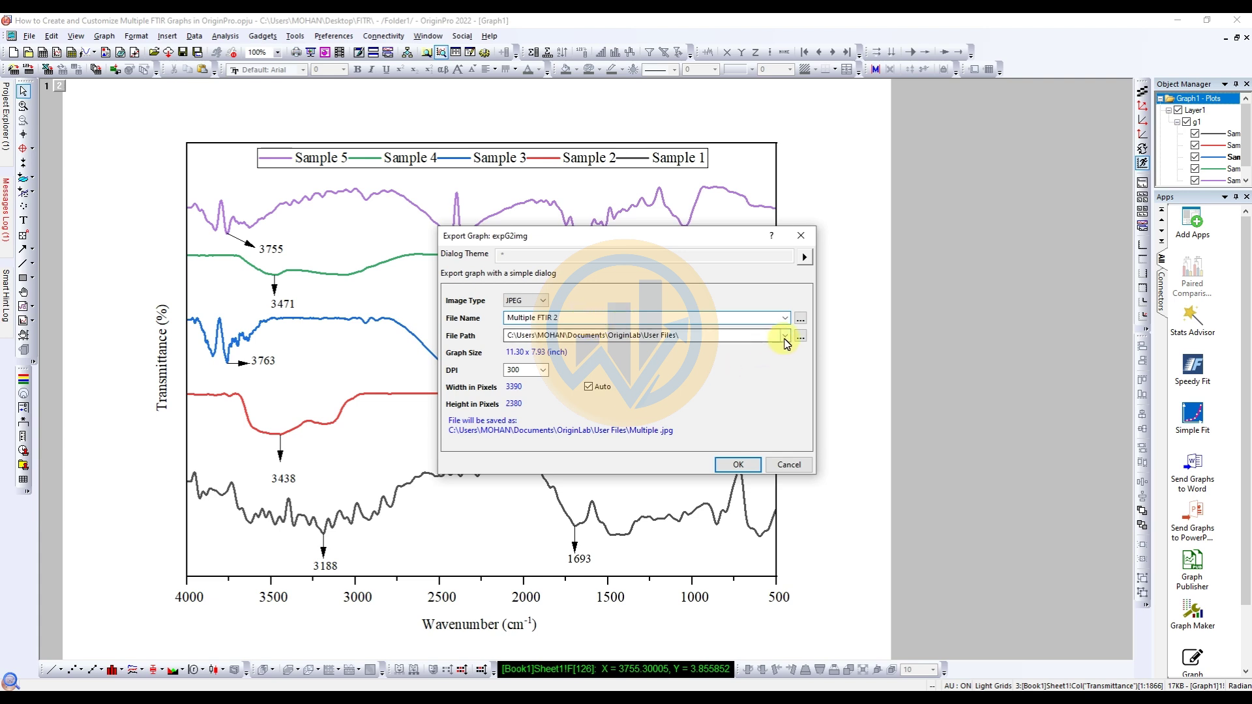
left_click(666, 348)
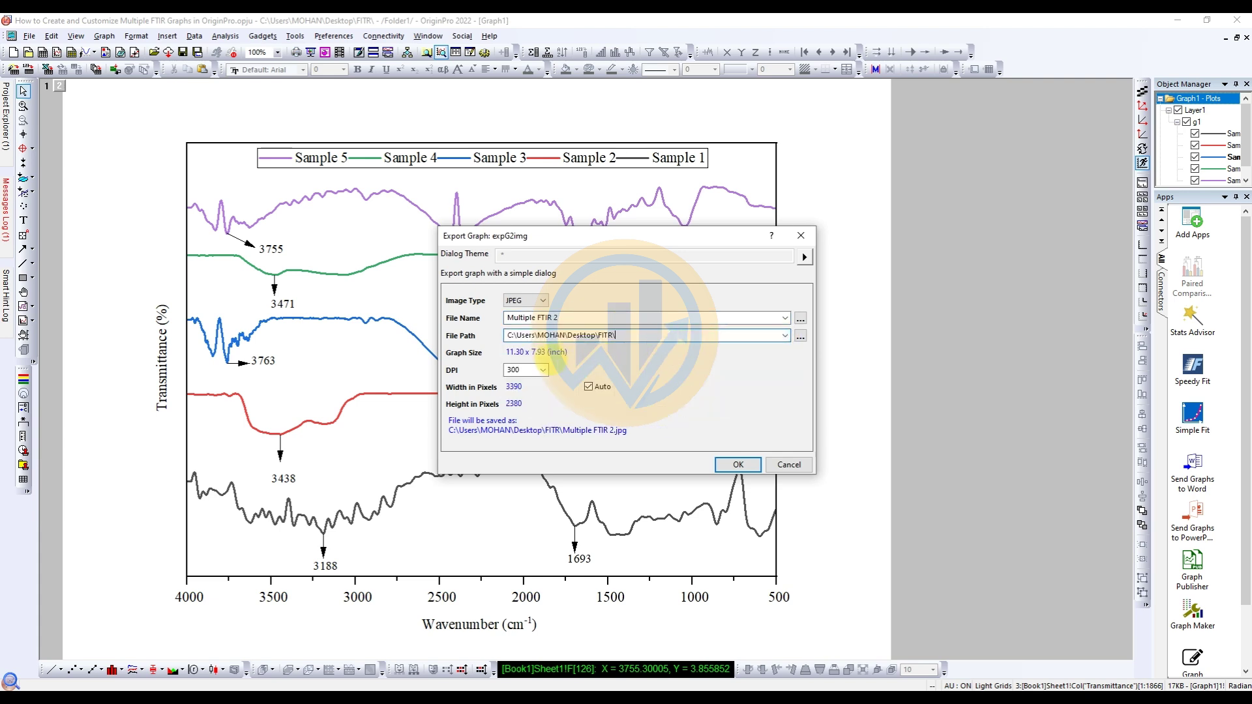
left_click(542, 369)
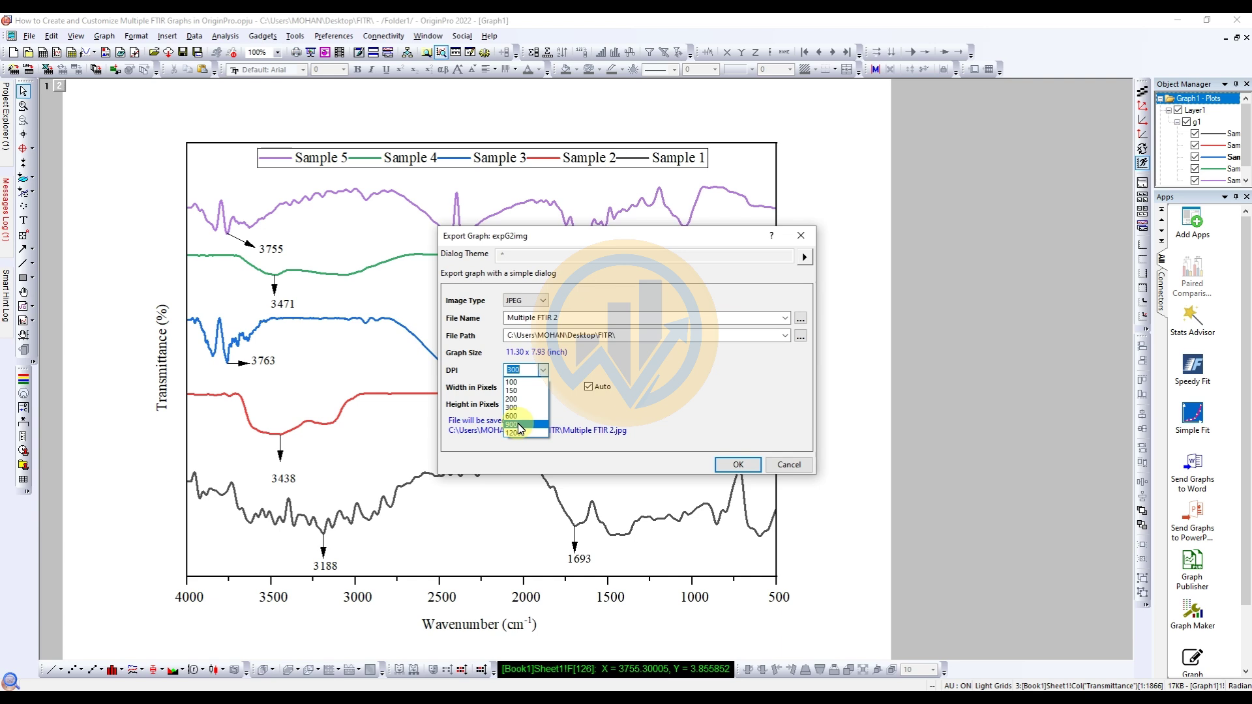
left_click(520, 425)
left_click(542, 370)
left_click(528, 432)
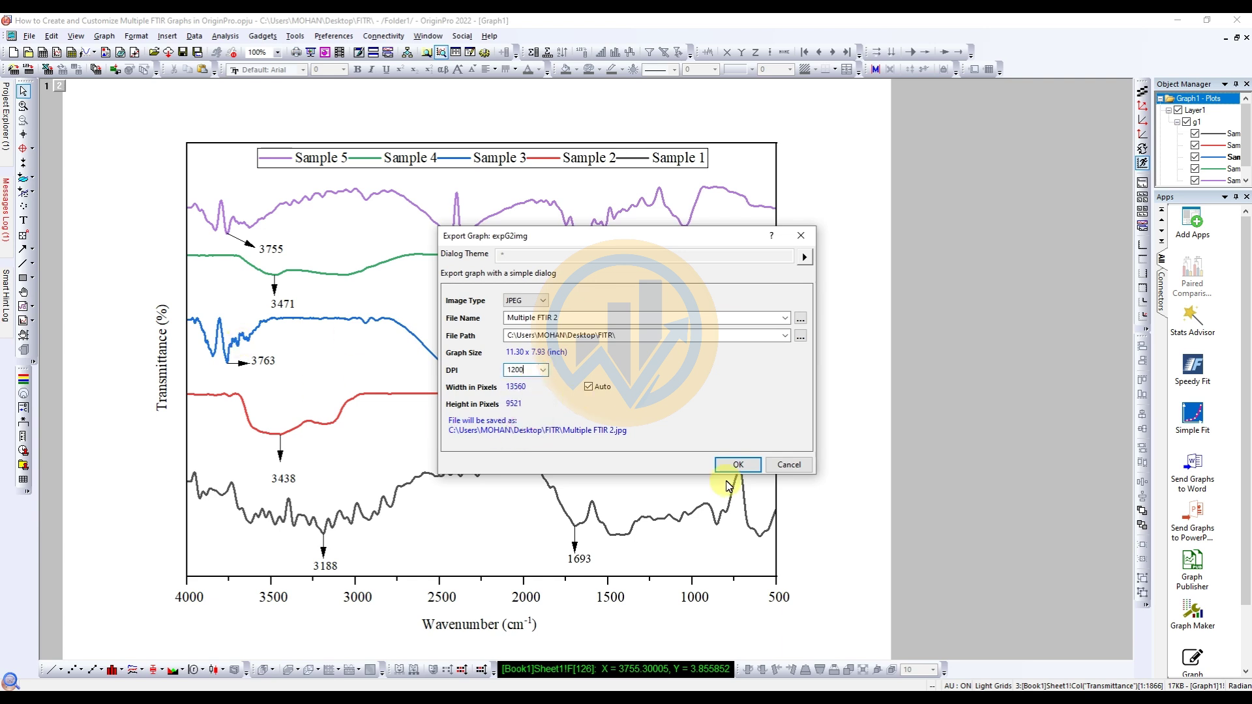
left_click(739, 465)
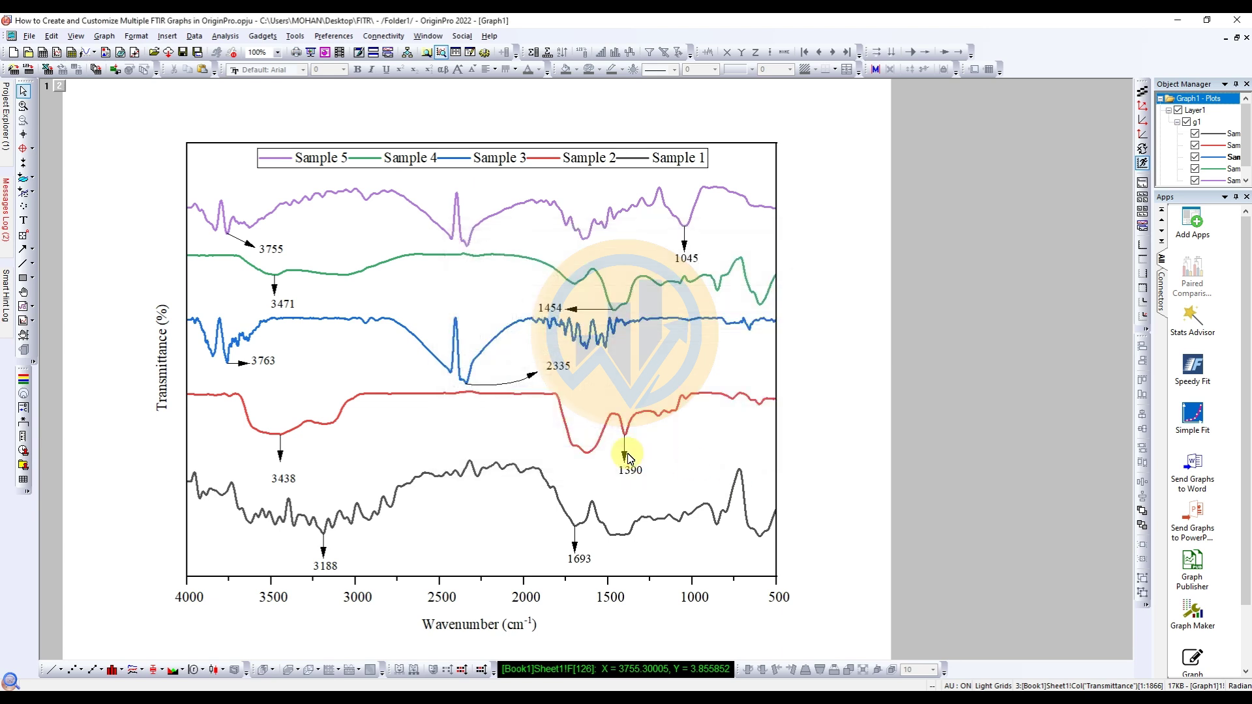
Step: Open the FITR folder and check Multiple FTIR 2 is a 13558 x 9520, 7,605 KB JPG
left_click(280, 697)
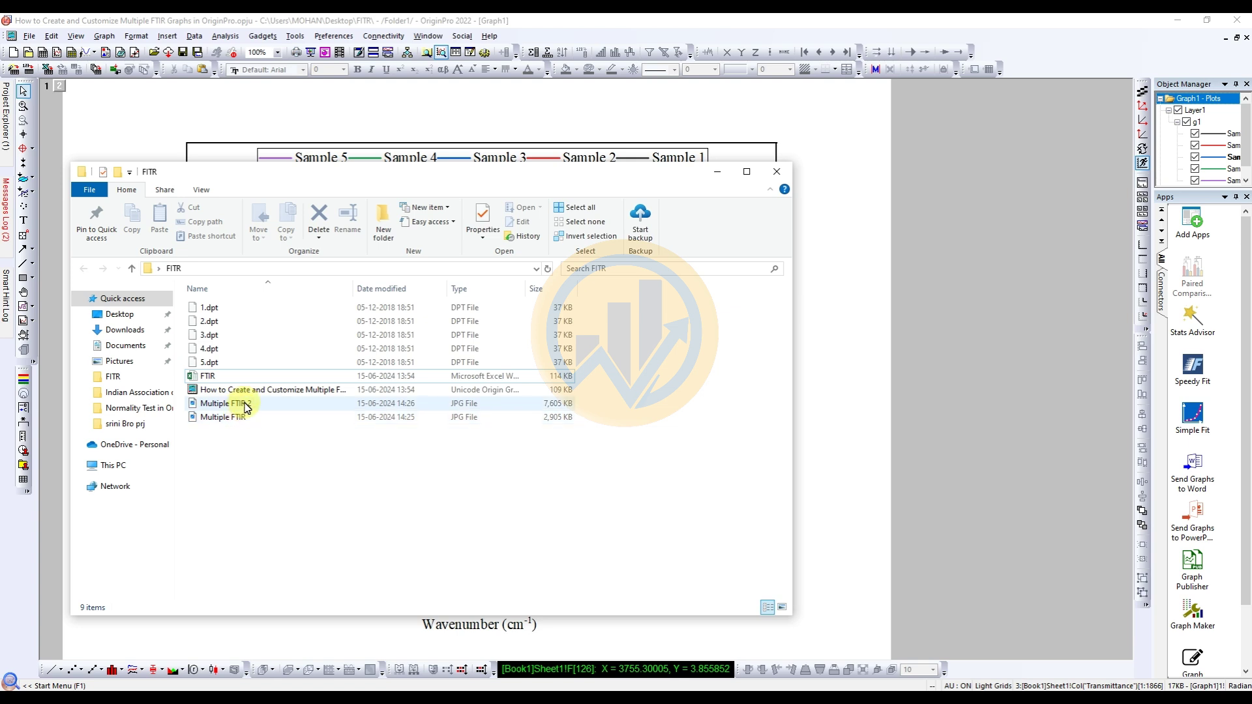
mouse_move(246, 408)
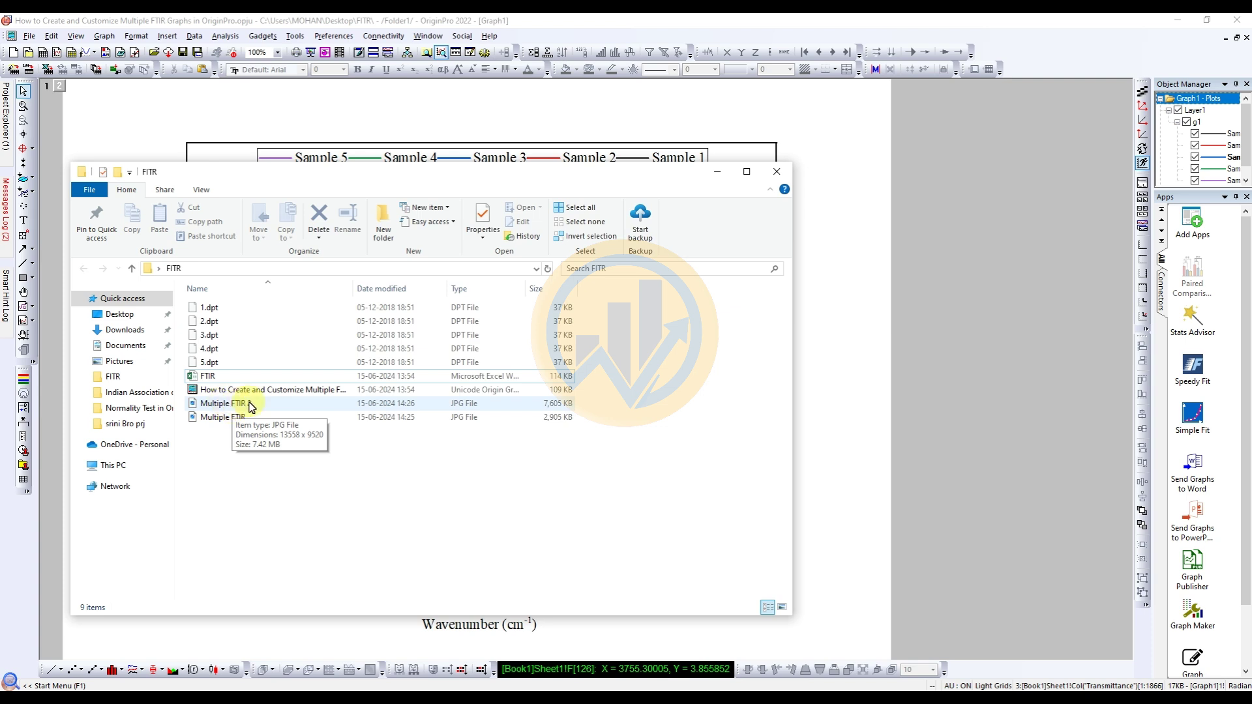
Step: Open Multiple FTIR 2 in Photos, move the window right, and zoom in and back out
double_click(250, 405)
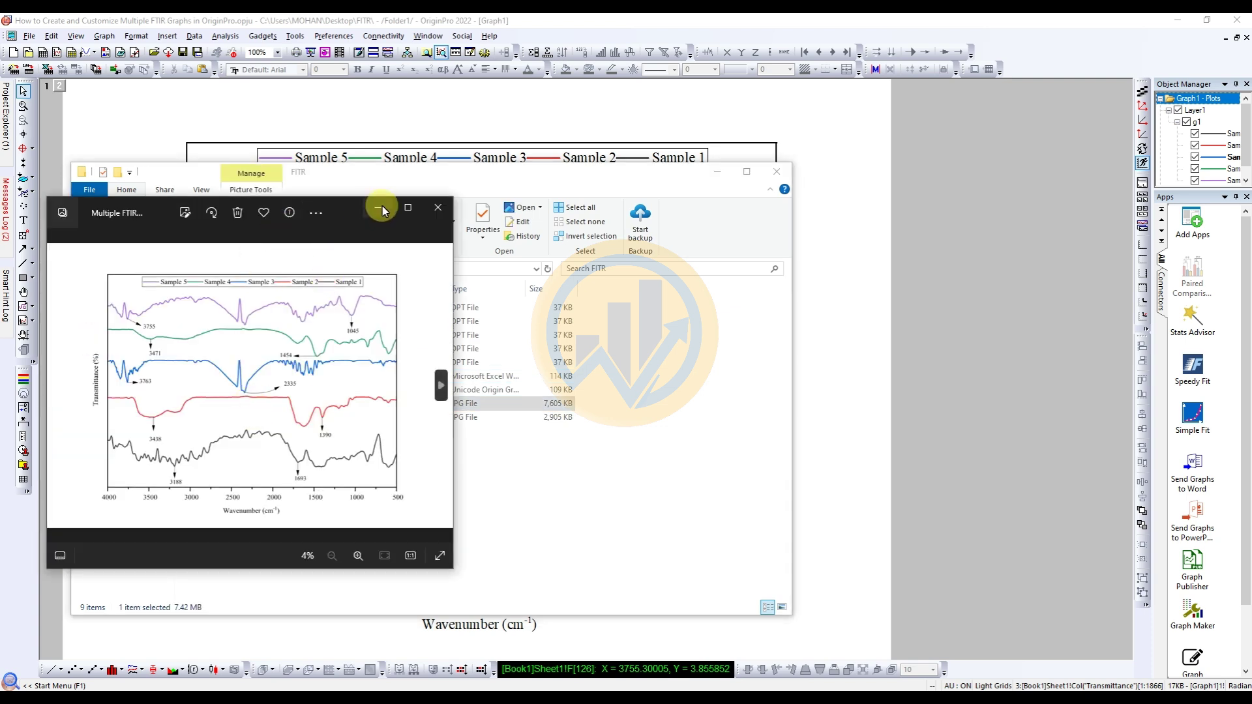
left_click_drag(351, 206, 730, 220)
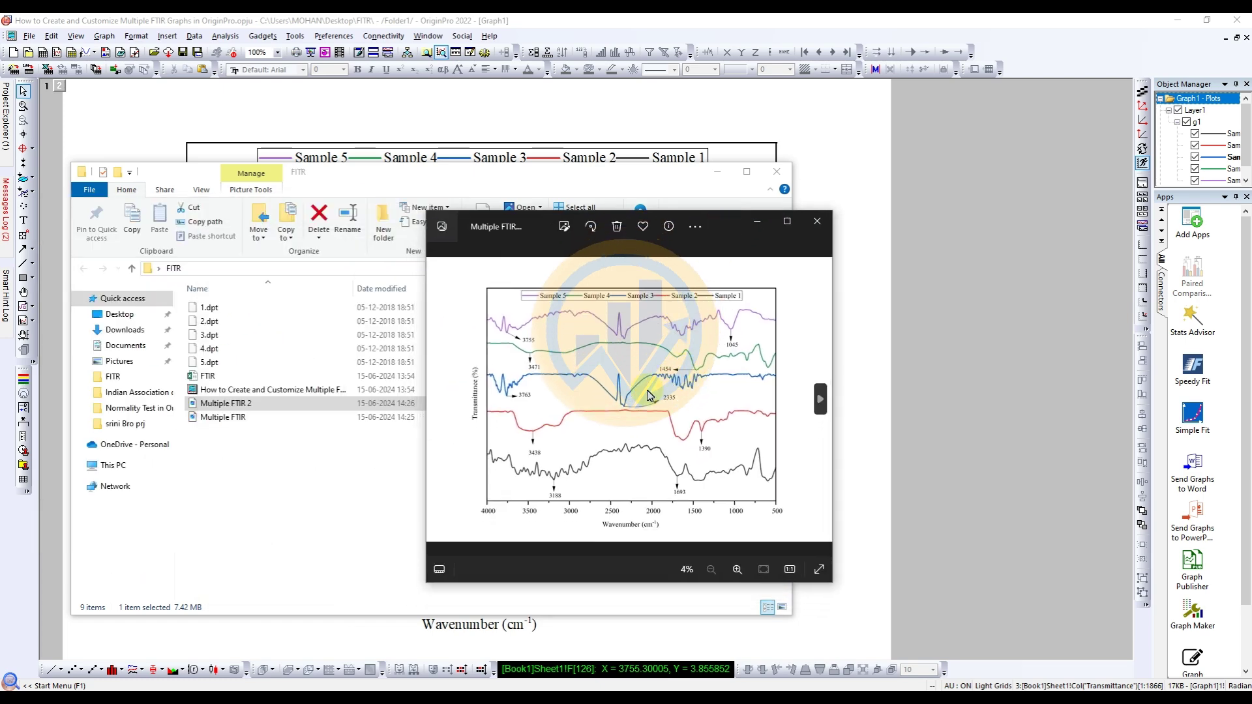
scroll(650, 398, "up", 5)
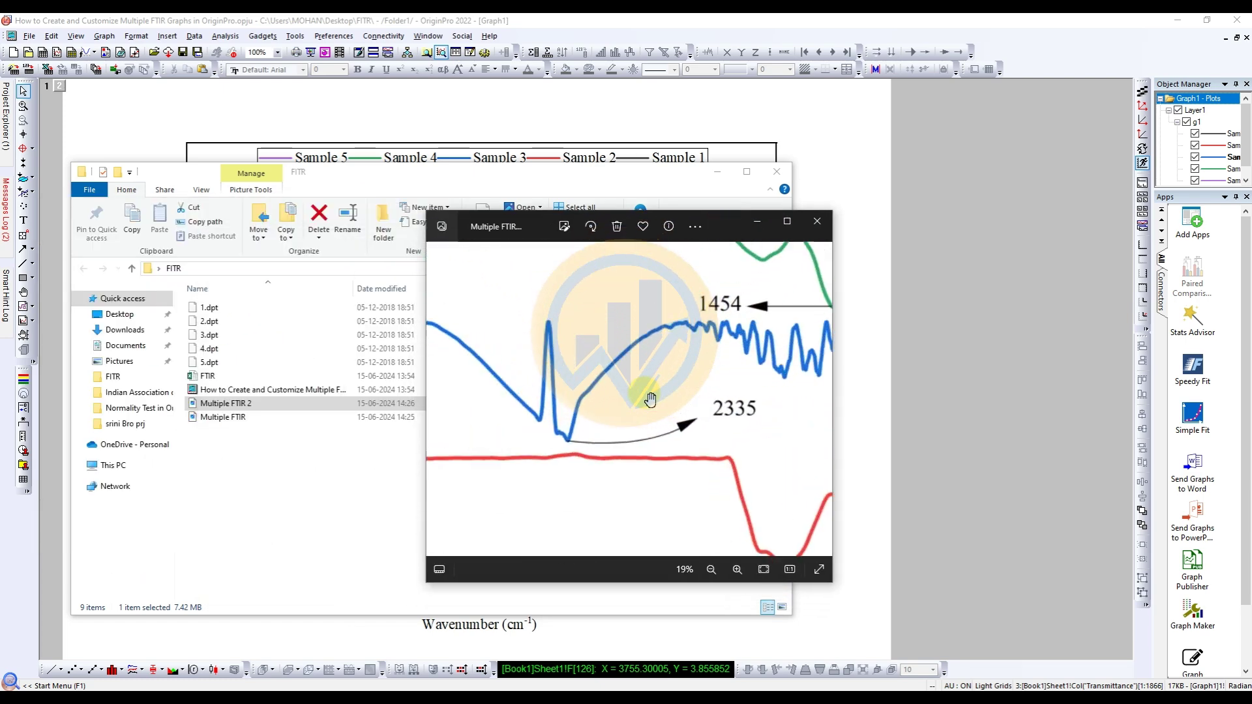
scroll(648, 375, "up", 5)
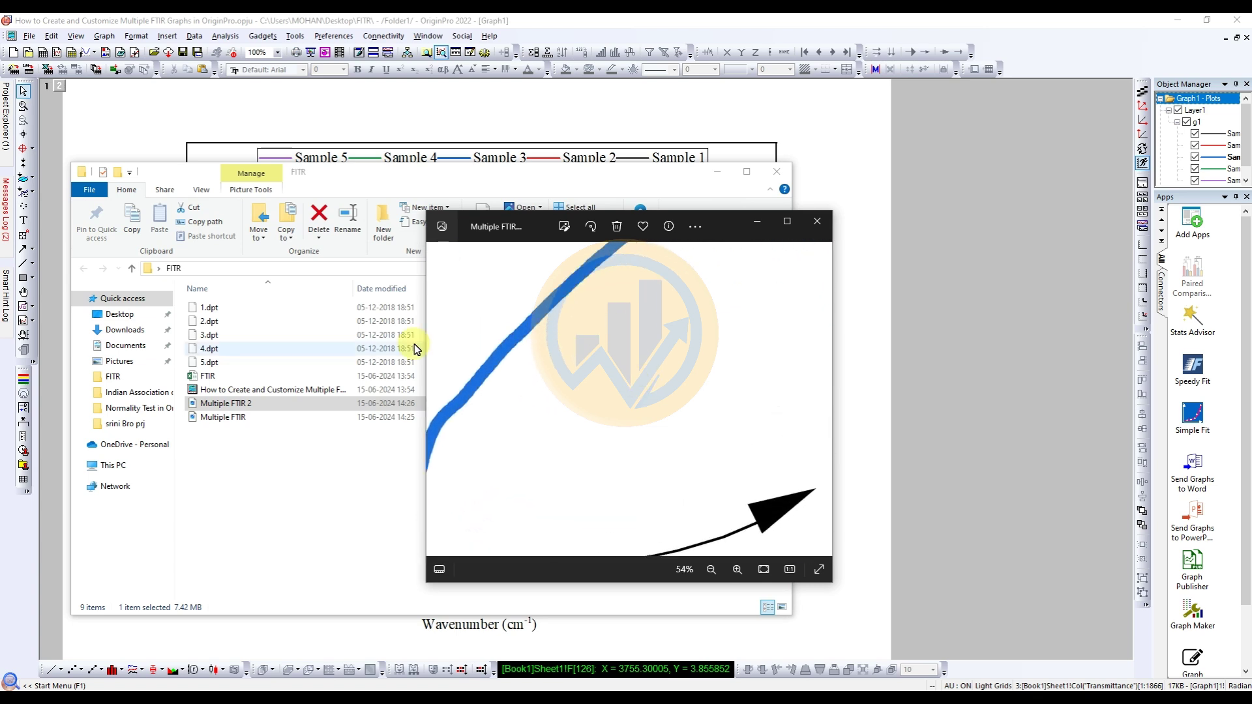
scroll(547, 365, "down", 5)
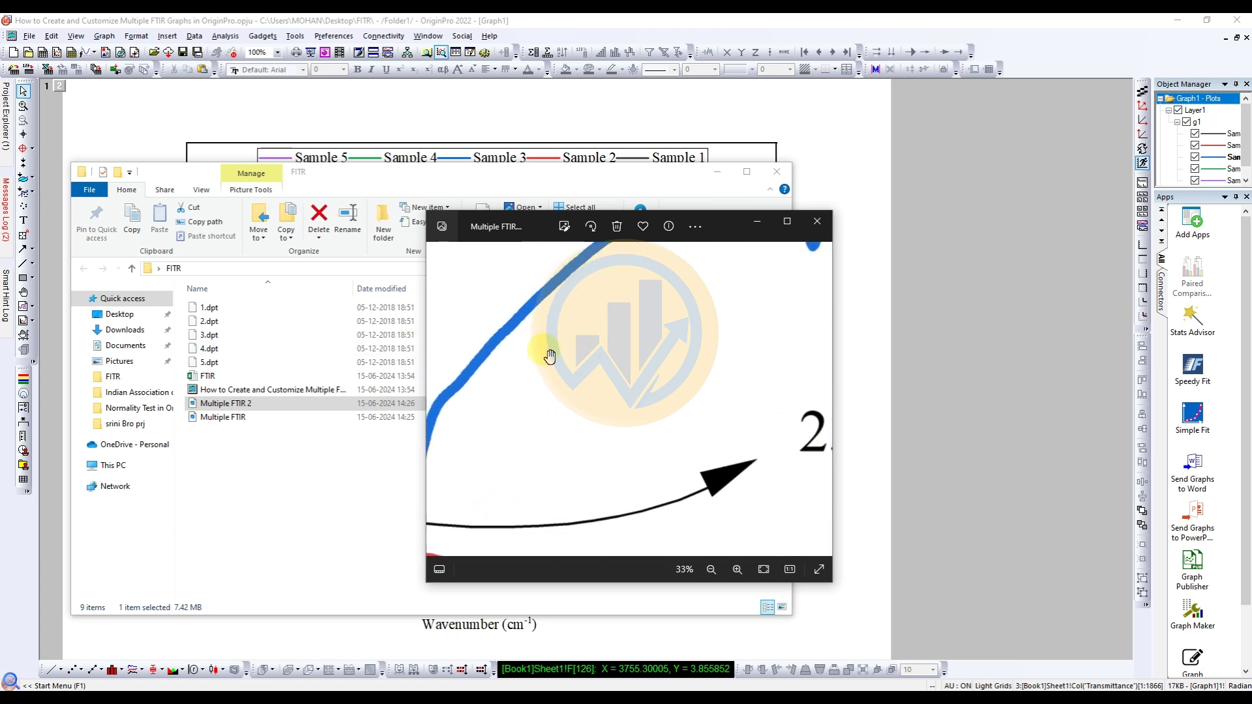
scroll(567, 386, "down", 2)
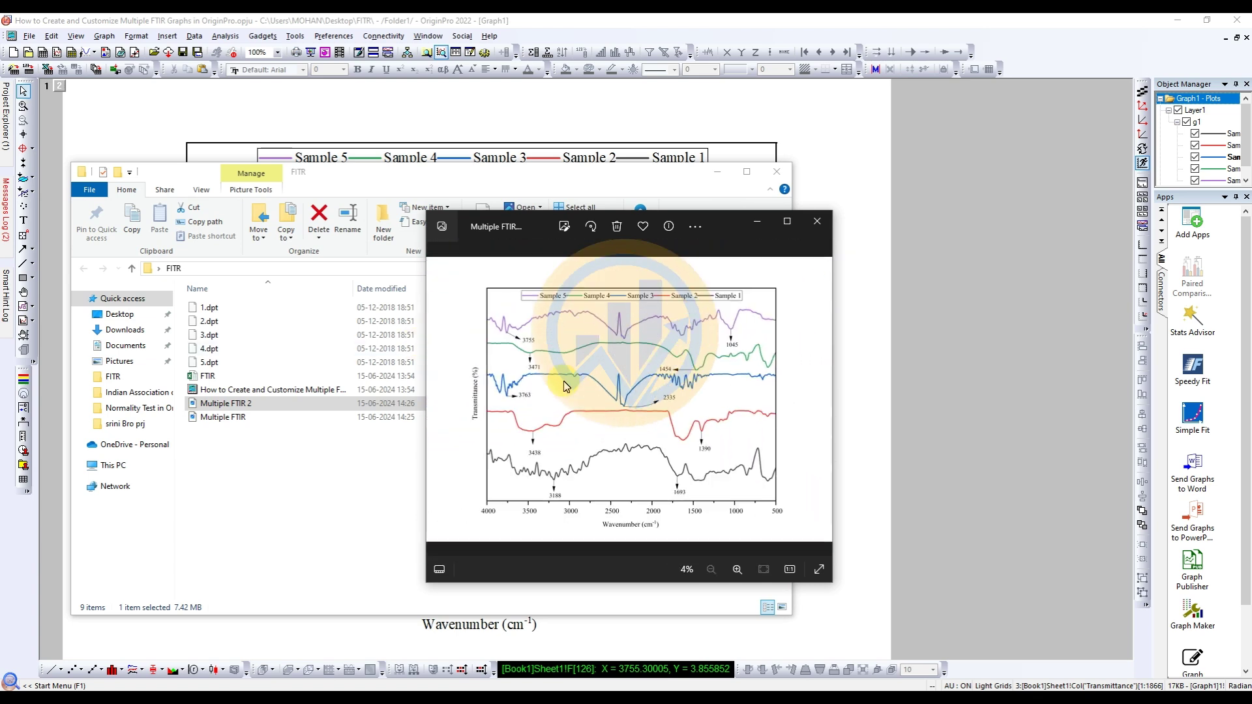